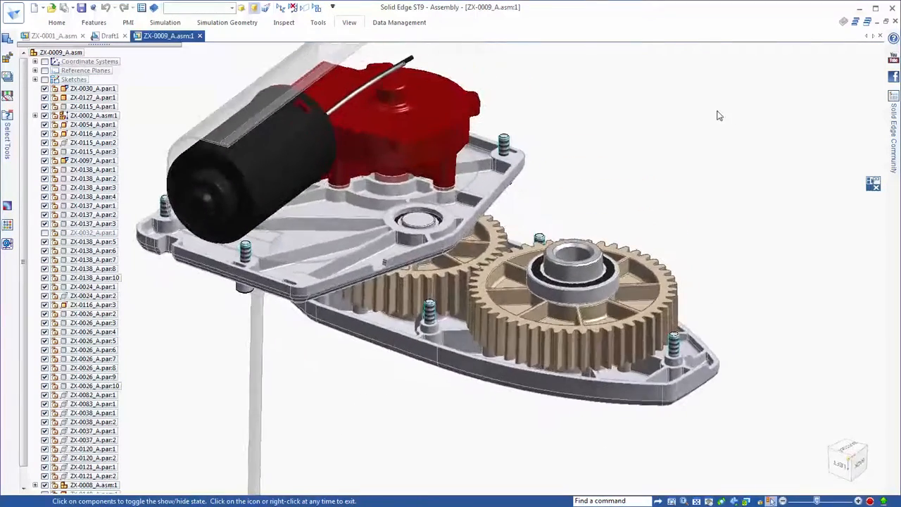
Hide bolts ZX-0138_A.par:1 and ZX-0138_A.par:2 on the lower gear plate, and toggle the large gear ZX-0083_A.par:1 off and back on.
left_click(377, 275)
left_click(377, 276)
left_click(496, 294)
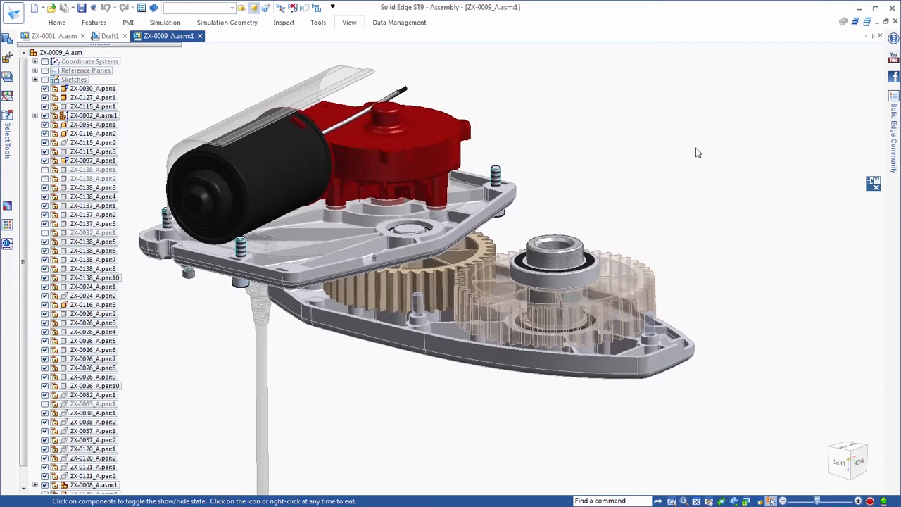
left_click(648, 285)
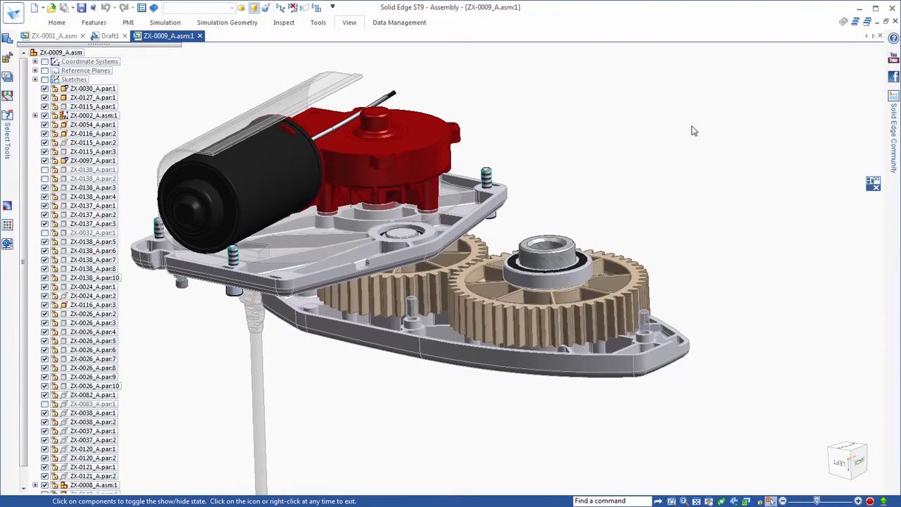
right_click(685, 137)
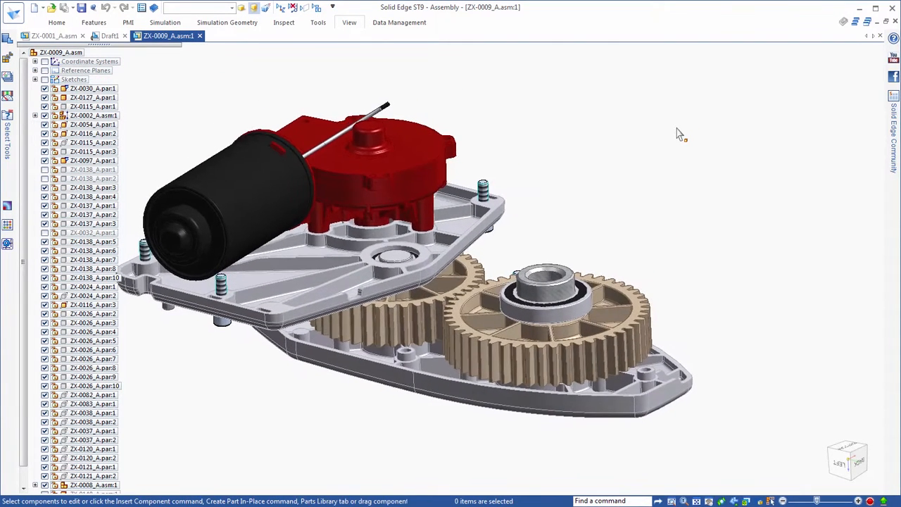
Open the Assembly Relationships Manager for ZX-0009_A.asm and look through its list of relationships.
right_click(678, 132)
left_click(732, 356)
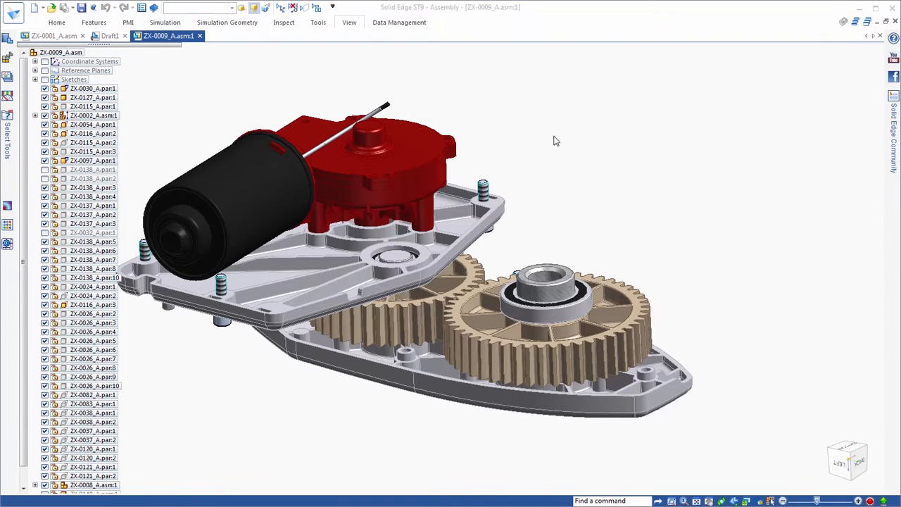
left_click_drag(810, 352, 815, 408)
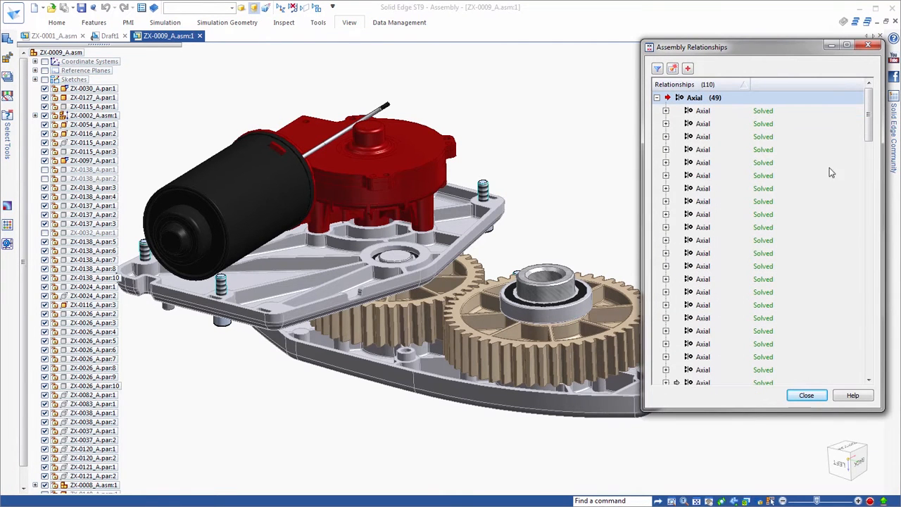
left_click_drag(870, 118, 888, 104)
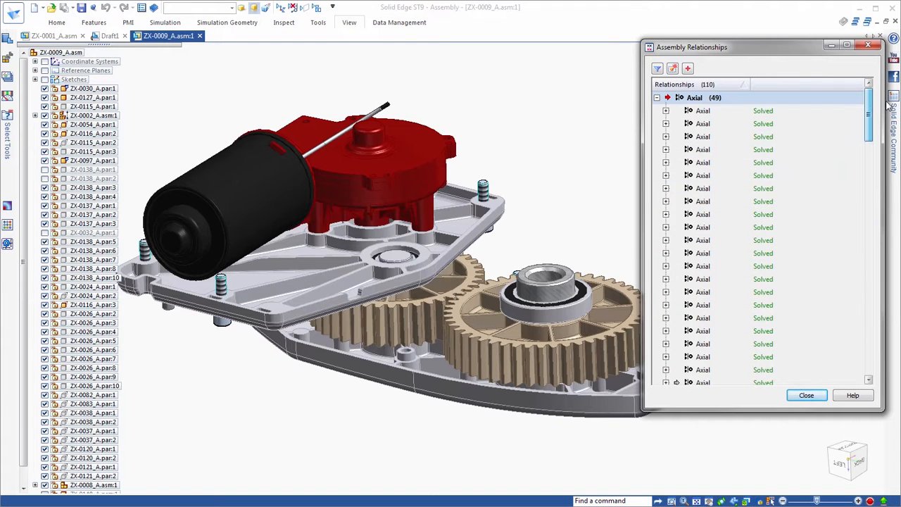
Review the assembly relationships grouped by component, and return the list to grouping by type.
right_click(734, 84)
mouse_move(788, 181)
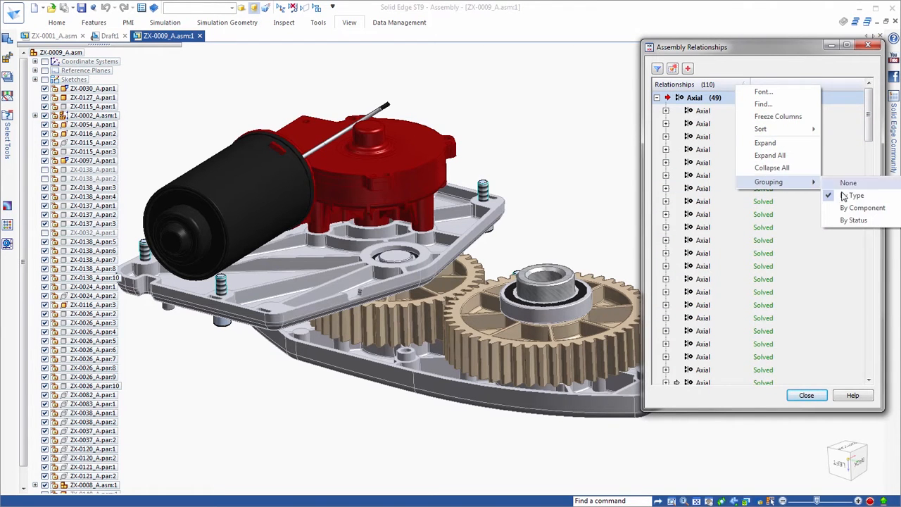
left_click(844, 208)
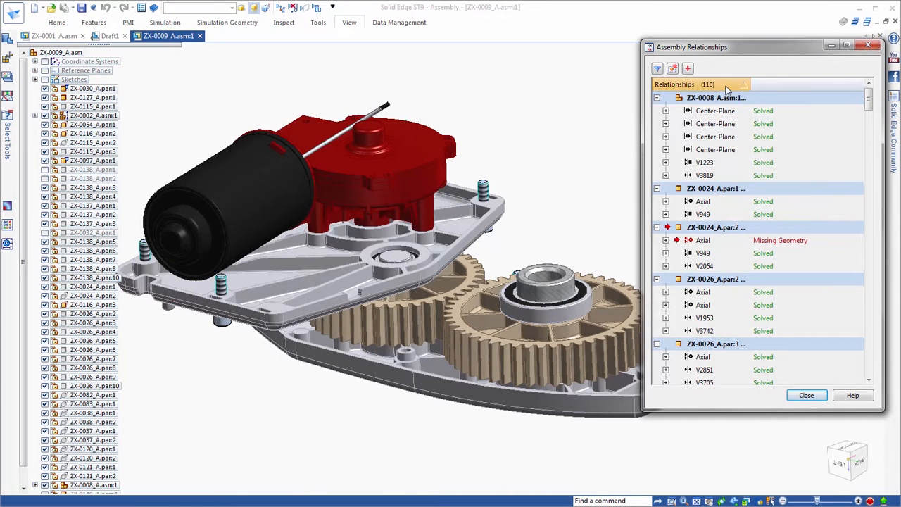
right_click(726, 86)
mouse_move(764, 184)
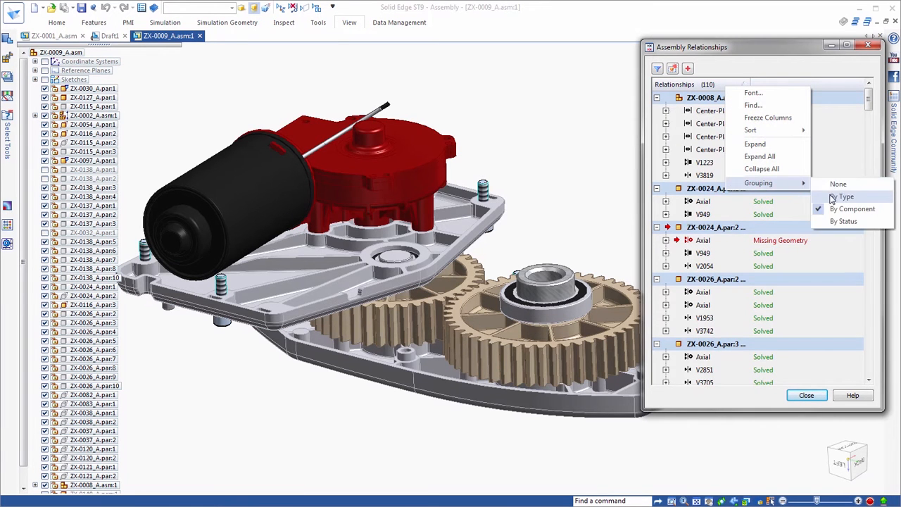
left_click(841, 196)
Filter the relationships to the Suppressed and Missing Geometry statuses, and repair the assembly by keeping the failing relationships suppressed.
left_click(656, 69)
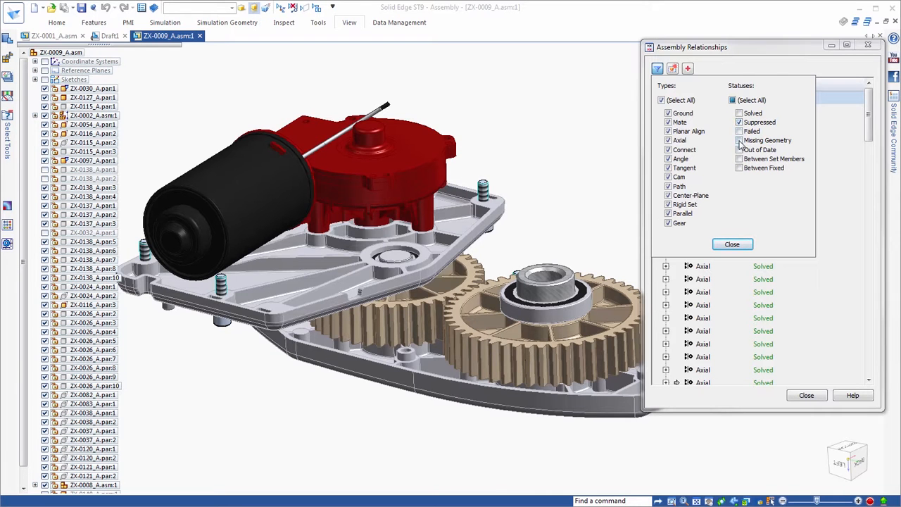
left_click(732, 244)
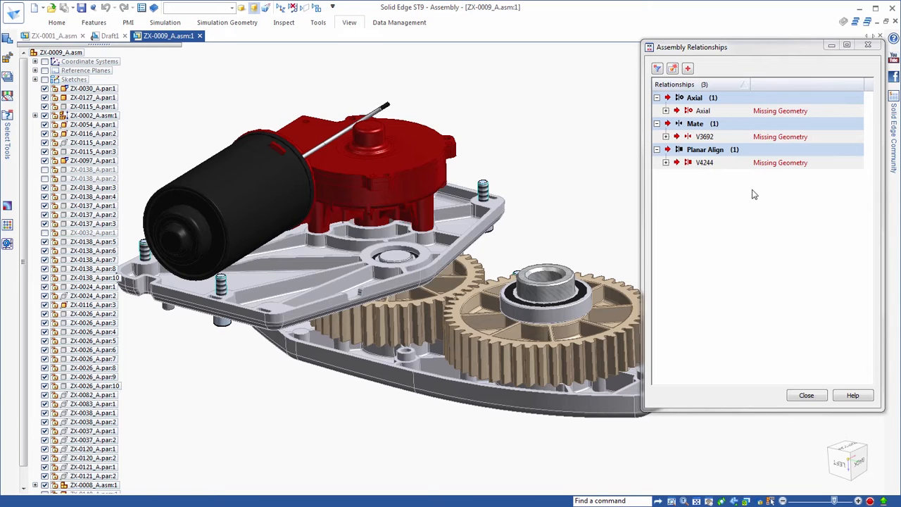
left_click(672, 68)
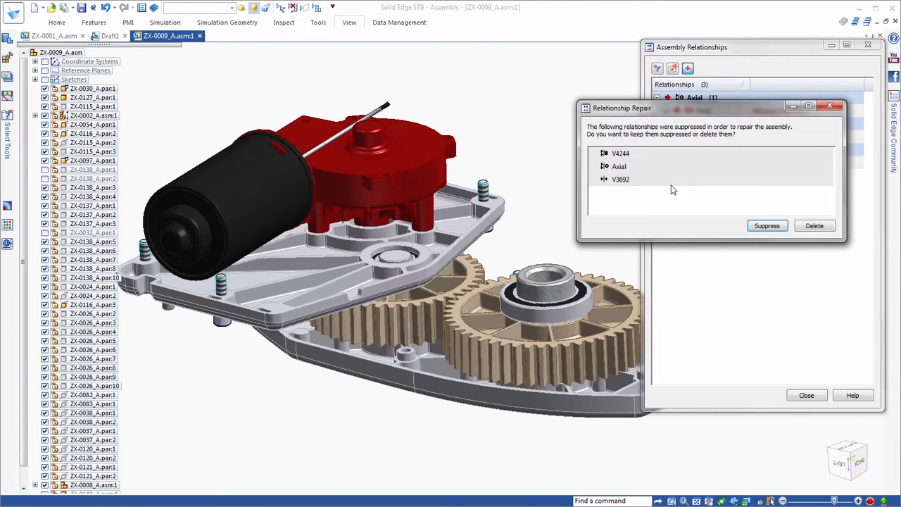
left_click(766, 226)
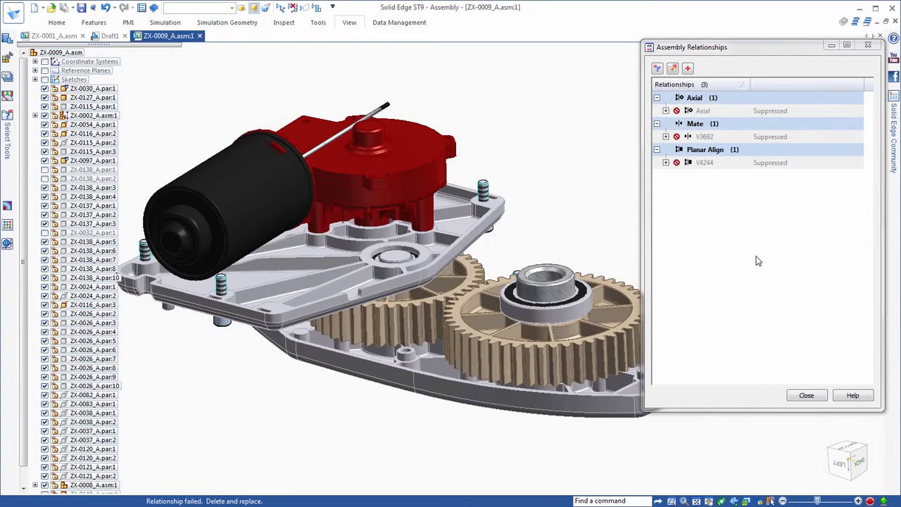
Unsuppress the planar align relationship V4244 and rename it BearingOffset.
right_click(735, 164)
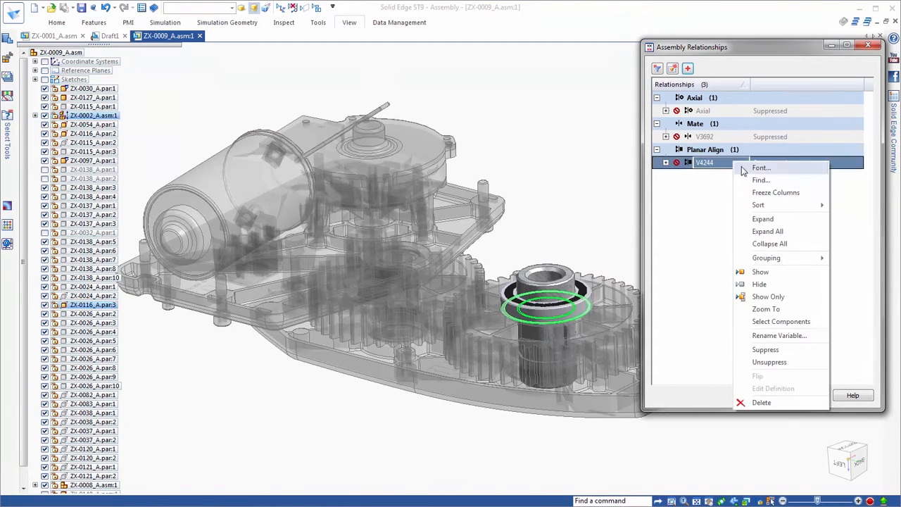
left_click(769, 362)
left_click(665, 163)
right_click(679, 165)
left_click(725, 173)
type("BearingOffset")
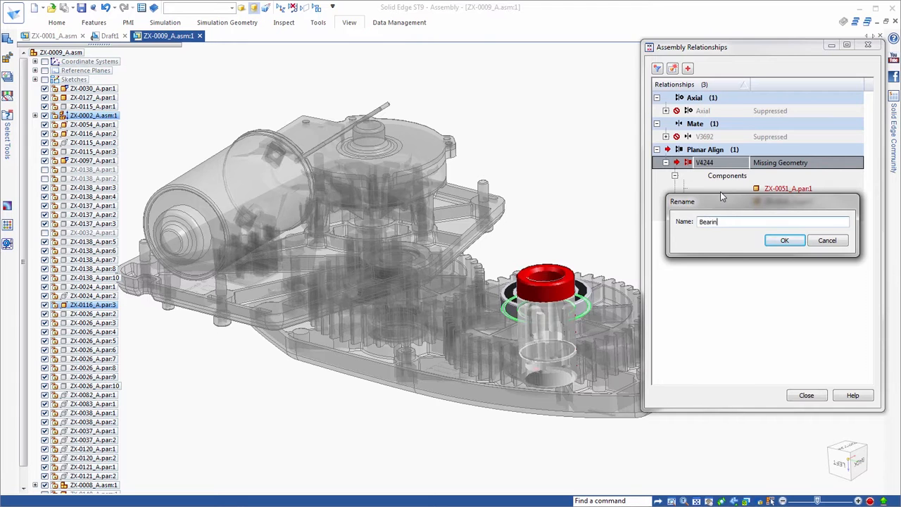
key("Return")
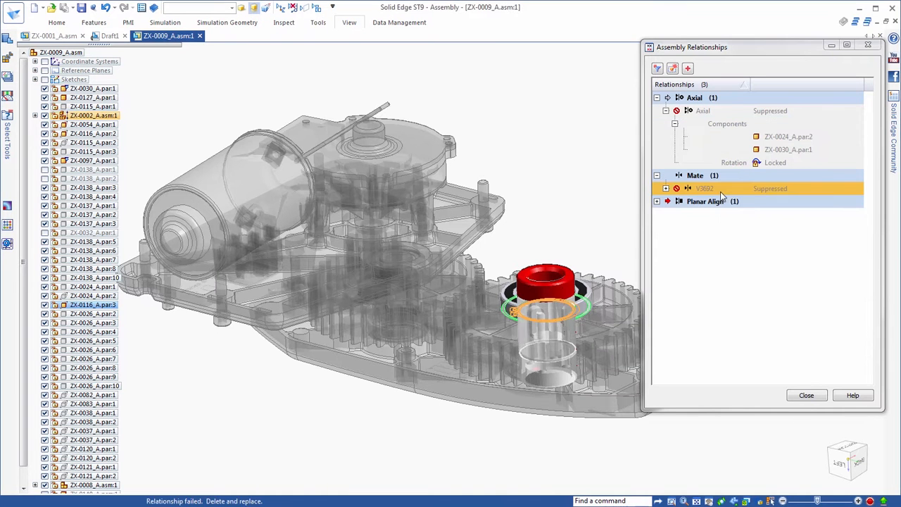
Edit the definition of the BearingOffset relationship and pick a replacement face at the bearing for its missing geometry.
left_click(656, 202)
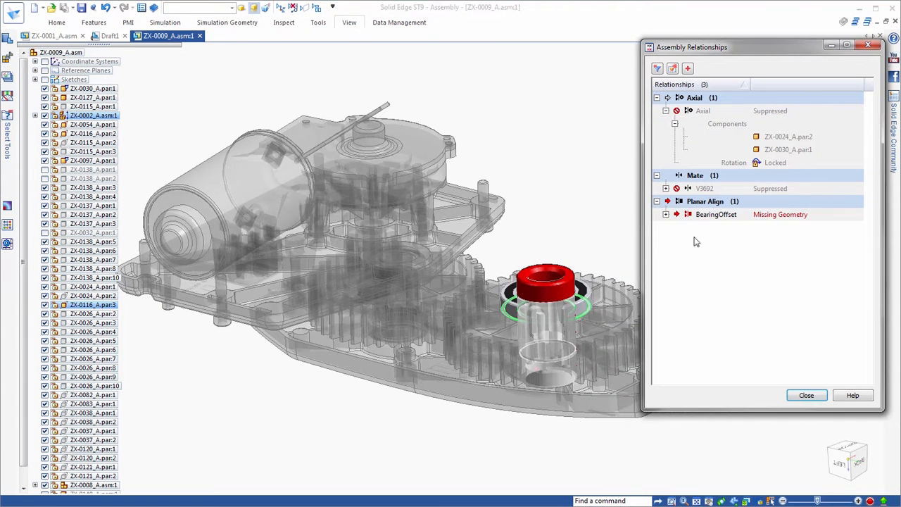
left_click(665, 214)
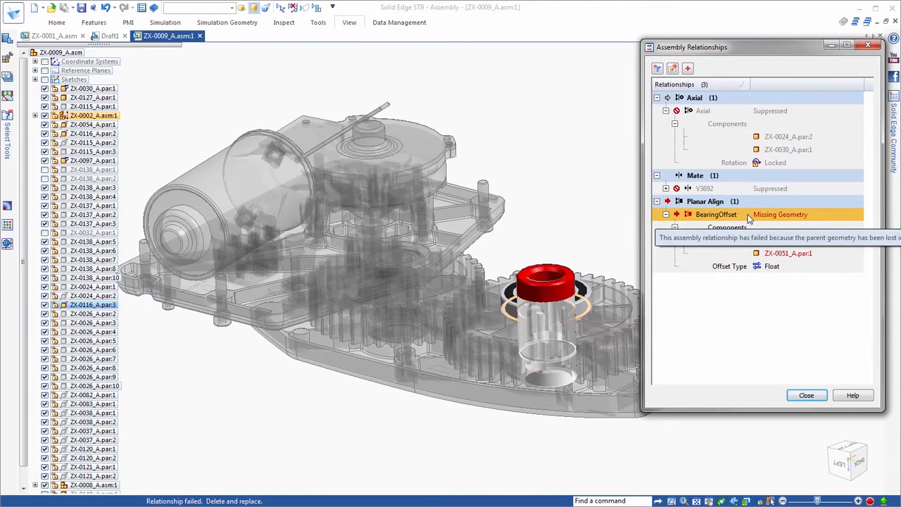
double_click(749, 215)
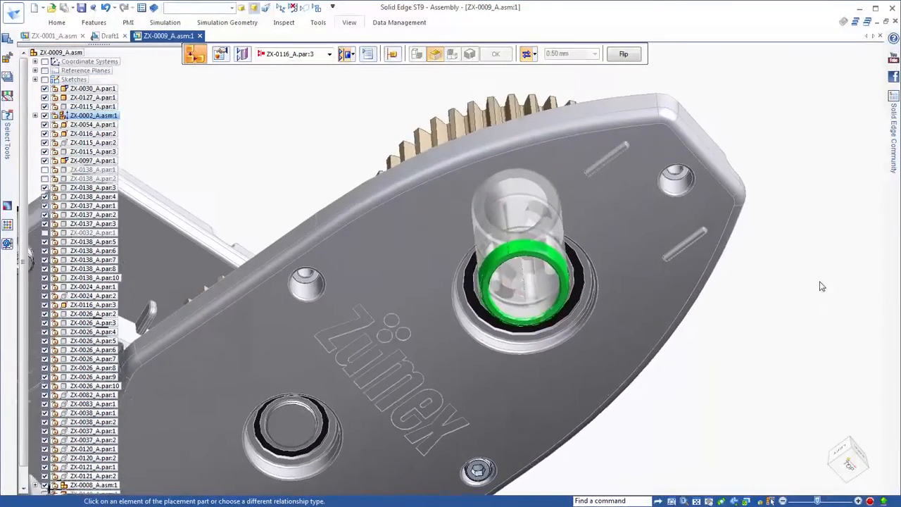
left_click(568, 302)
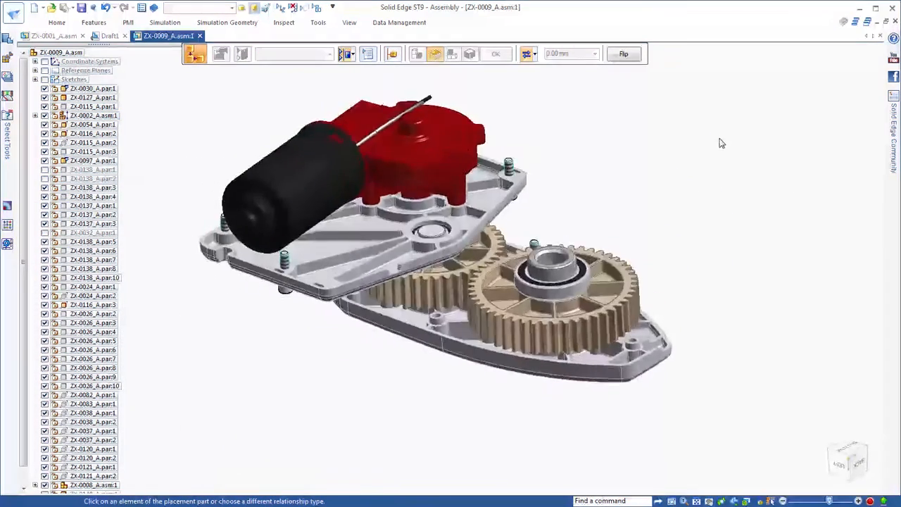
Apply the 05-Gear Housing Rev-C display configuration to the juicer assembly ZX-0001_A.asm.
left_click(232, 10)
left_click(237, 129)
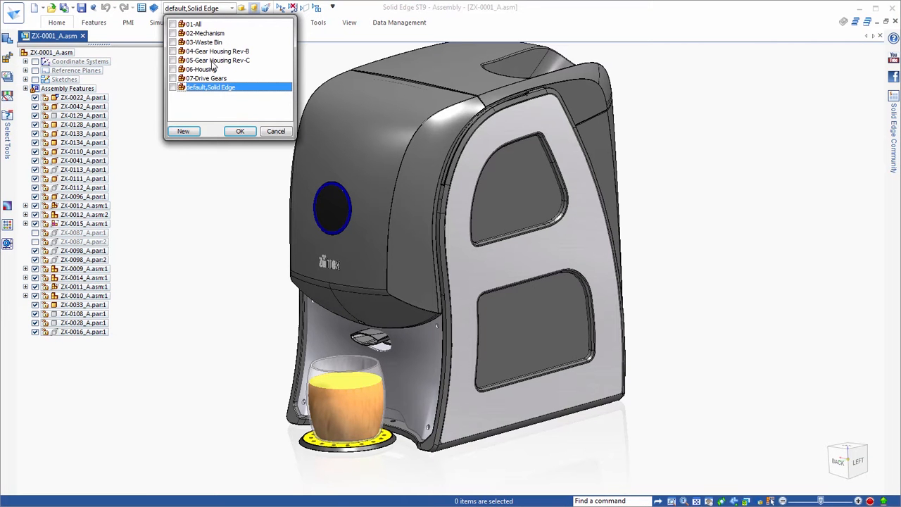
left_click(213, 61)
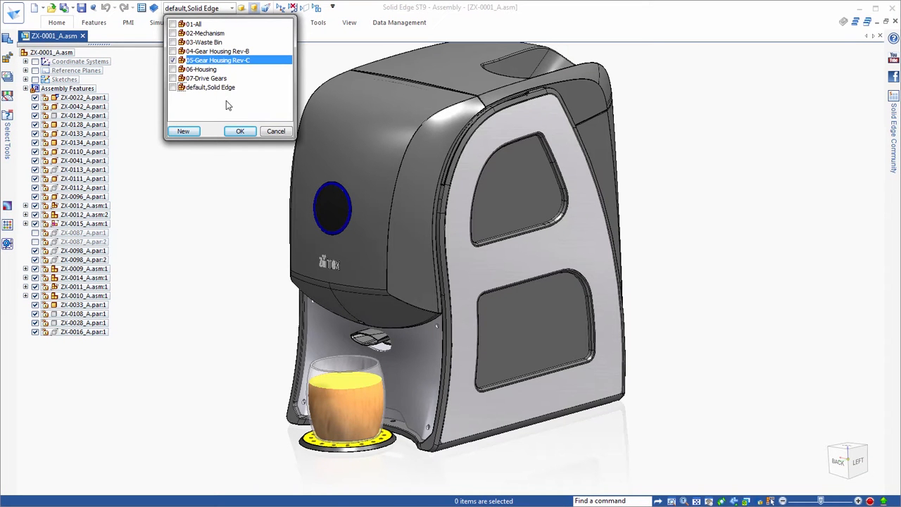
left_click(240, 132)
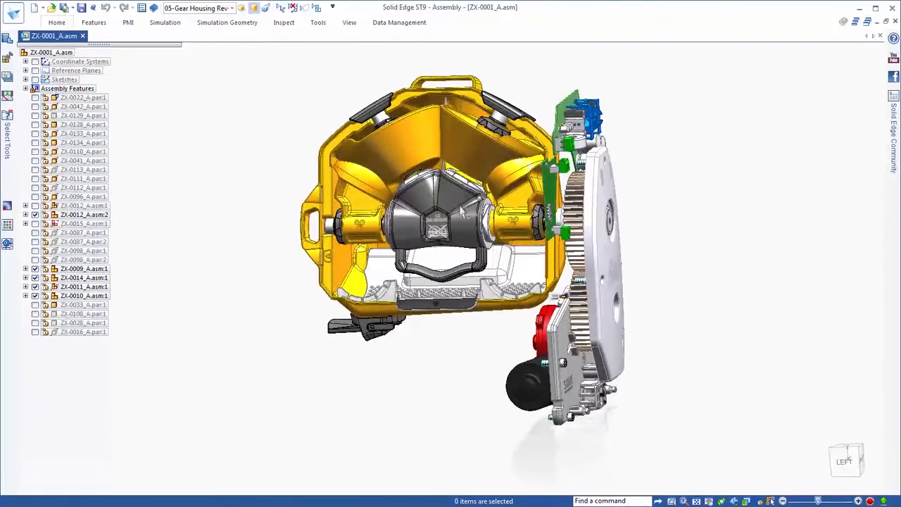
Isolate the central handled housing part ZX-0017_C.par:1 in the assembly.
left_click(438, 221)
right_click(684, 184)
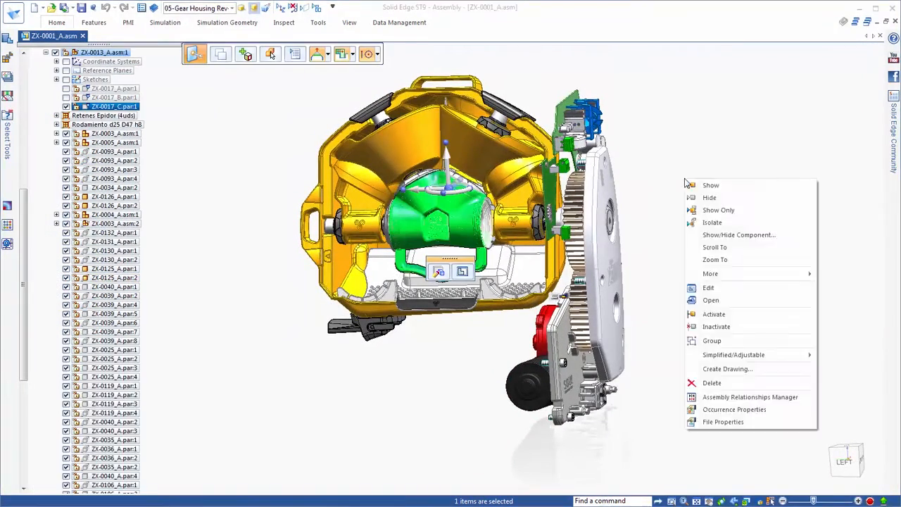
left_click(711, 221)
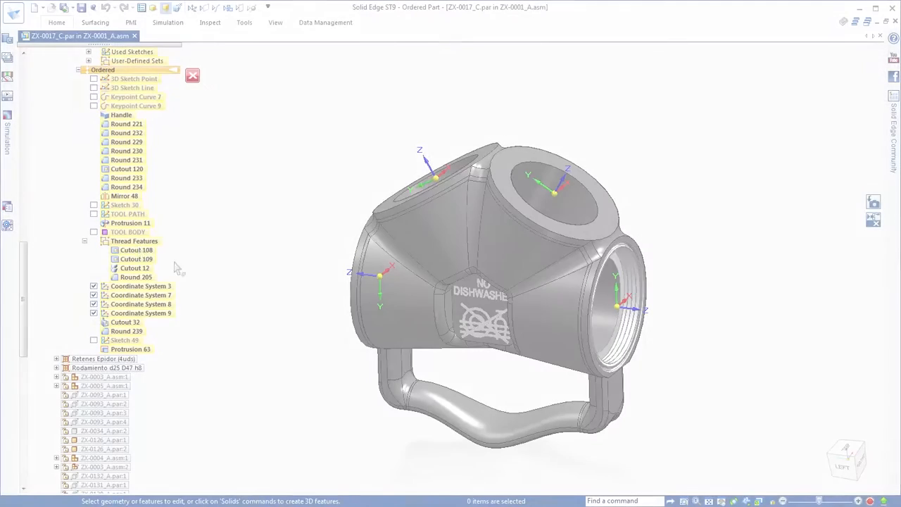
Duplicate the thread features Cutout 108, Cutout 109, Cutout 12 and Round 205 from Coordinate System 3 to Coordinate Systems 7, 8 and 9.
left_click(140, 250)
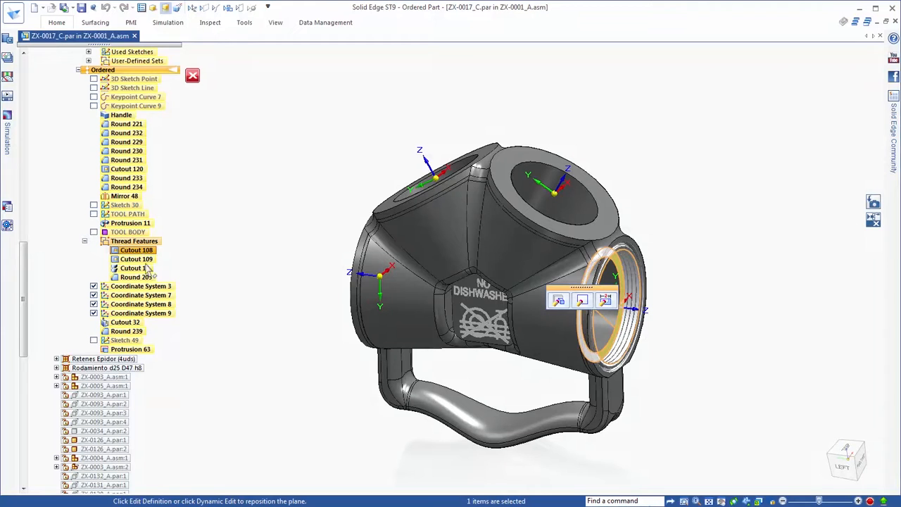
left_click(141, 277, "shift")
left_click(57, 23)
left_click(449, 63)
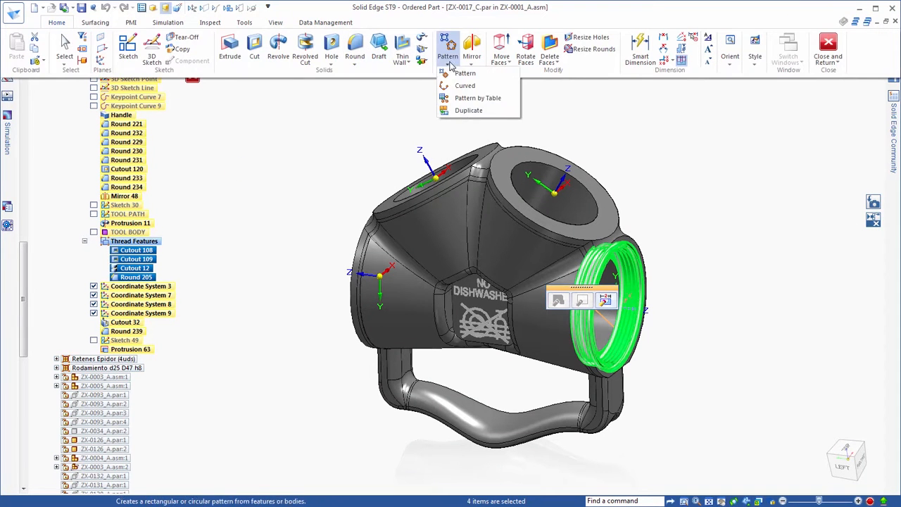
left_click(463, 73)
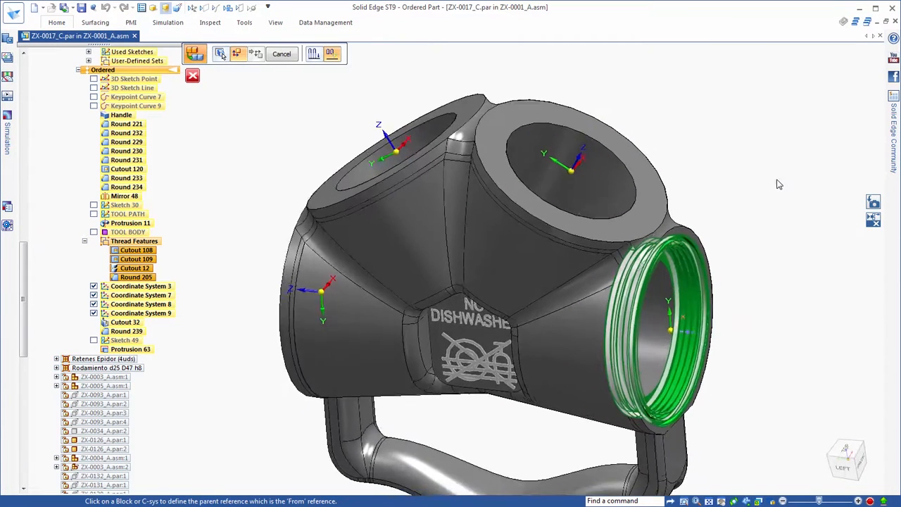
left_click(709, 310)
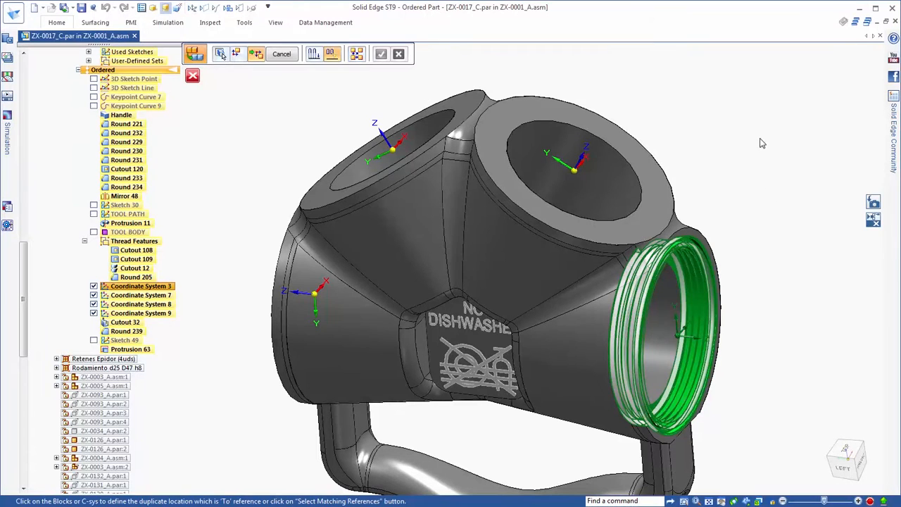
left_click(584, 174)
left_click(394, 146)
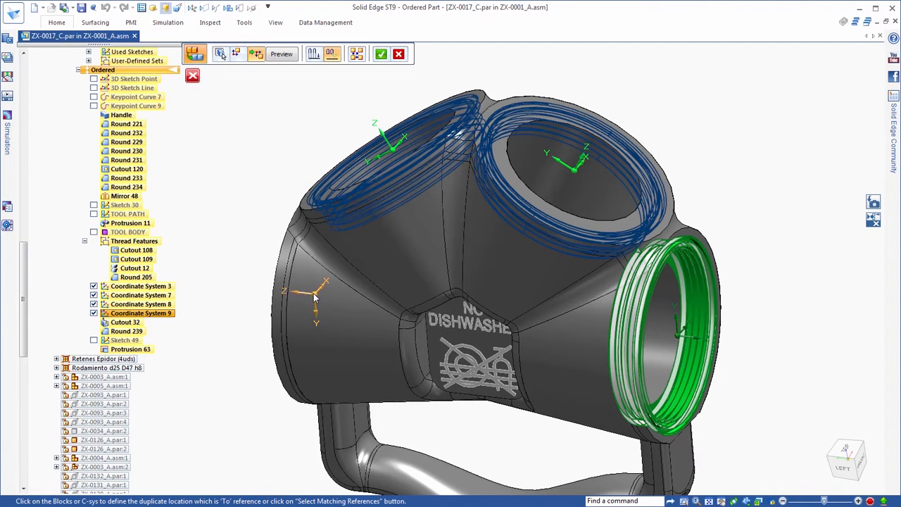
left_click(321, 302)
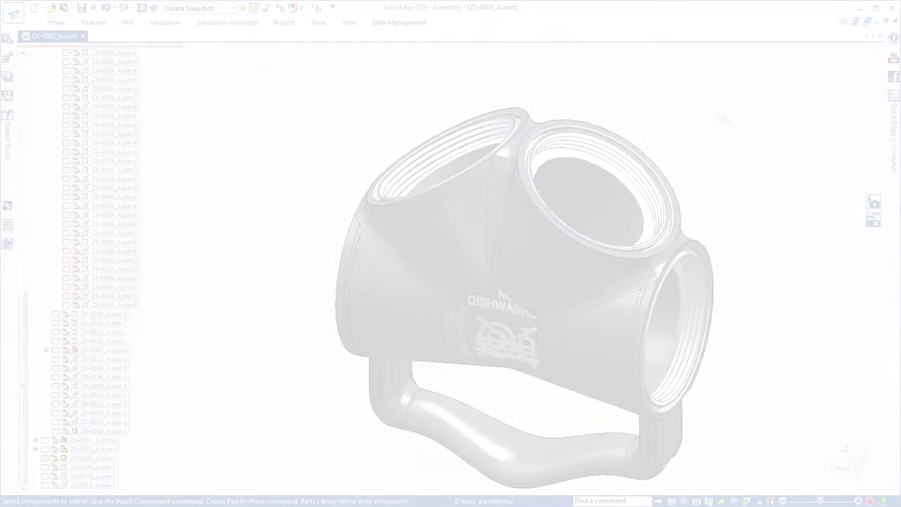
End the isolation of the threaded housing part and restore the display of the other assembly components.
scroll(728, 117, "down", 5)
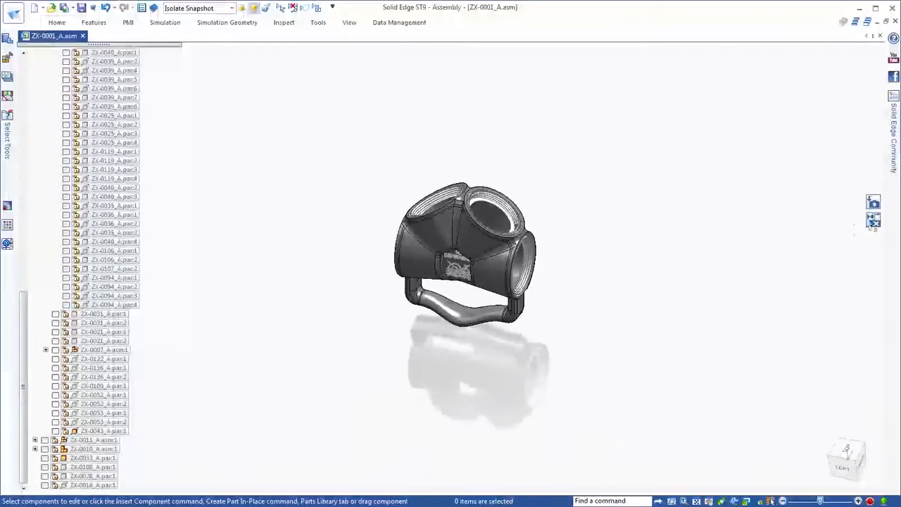
left_click(873, 204)
key("ctrl+l")
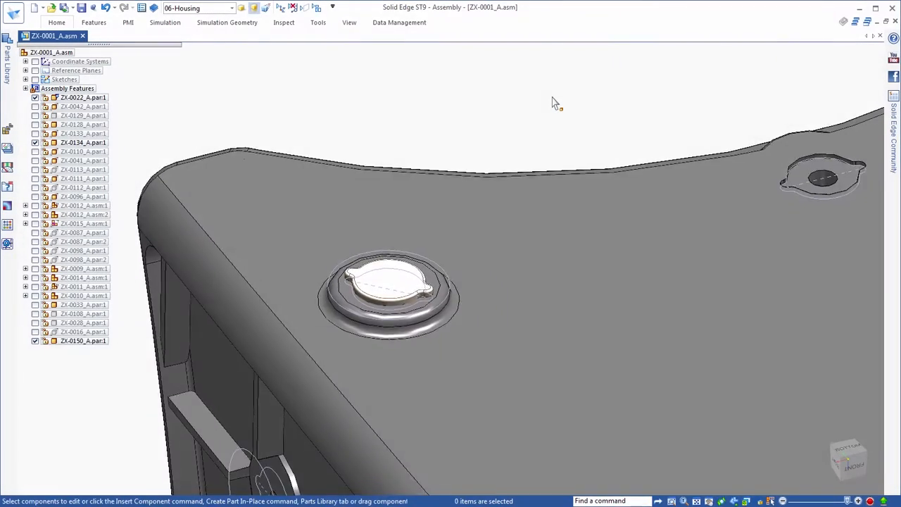
Duplicate ZX-0150_A.par:1 from its recess to all matching occurrences on the housing ZX-0022_A.par.
left_click(415, 239)
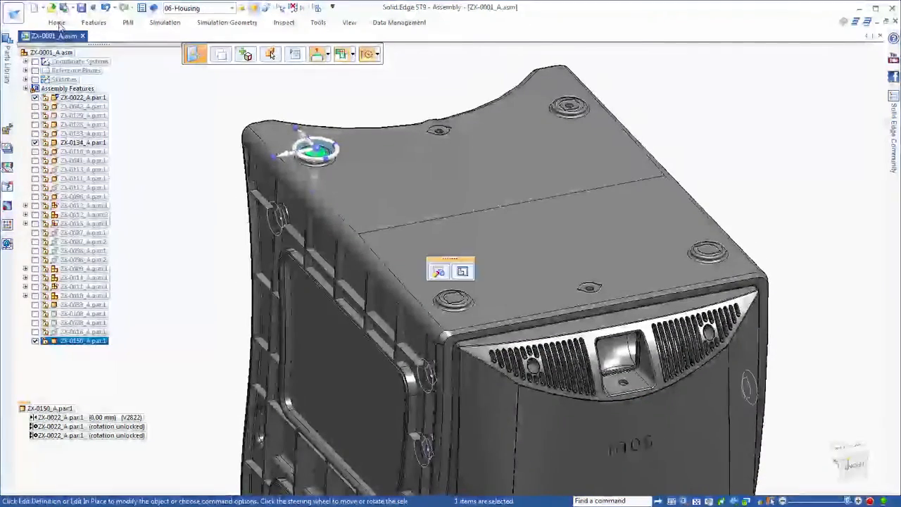
left_click(59, 24)
left_click(568, 65)
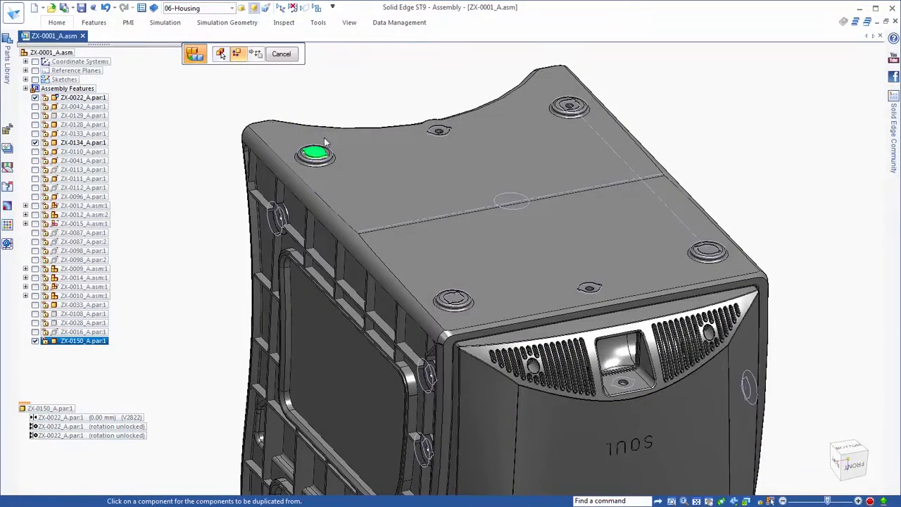
left_click(320, 159)
left_click(314, 55)
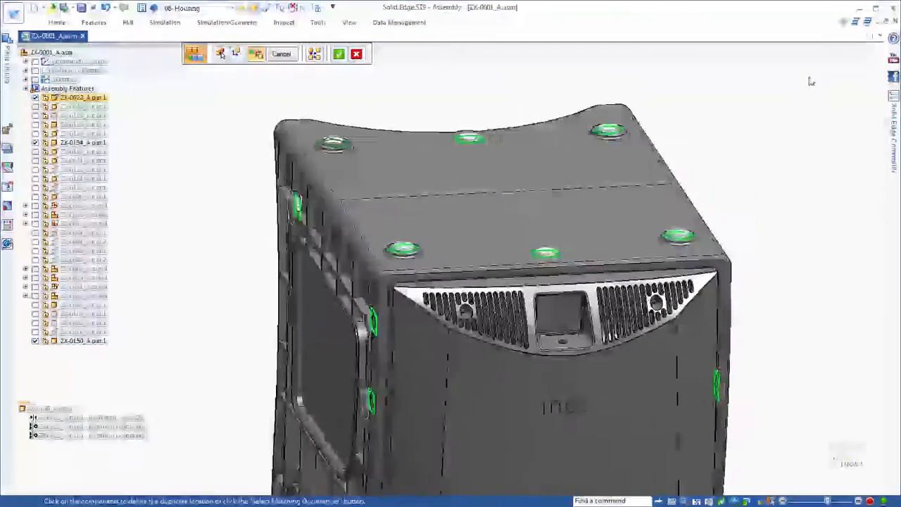
right_click(785, 123)
right_click(779, 118)
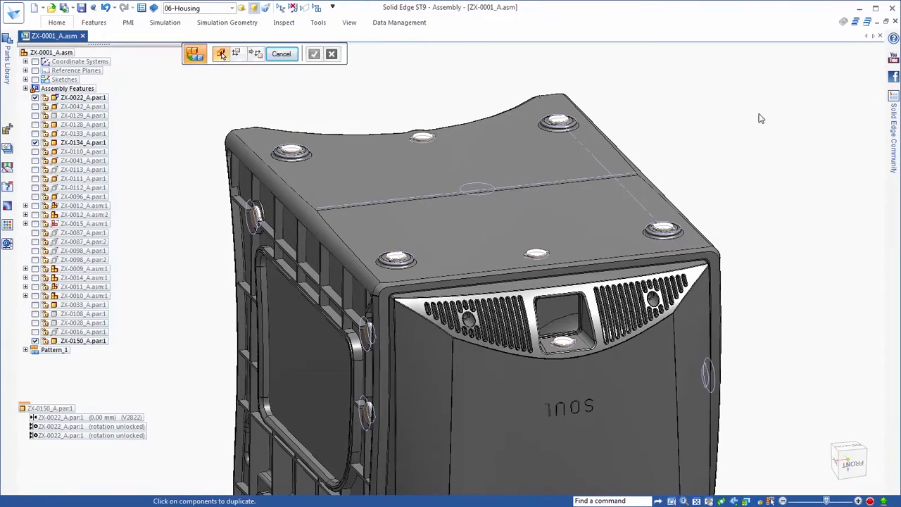
key("Escape")
Edit housing ZX-0022_A.par in place, reduce the 120 mm position dimension of Cutout 160, and return to the assembly.
left_click(316, 8)
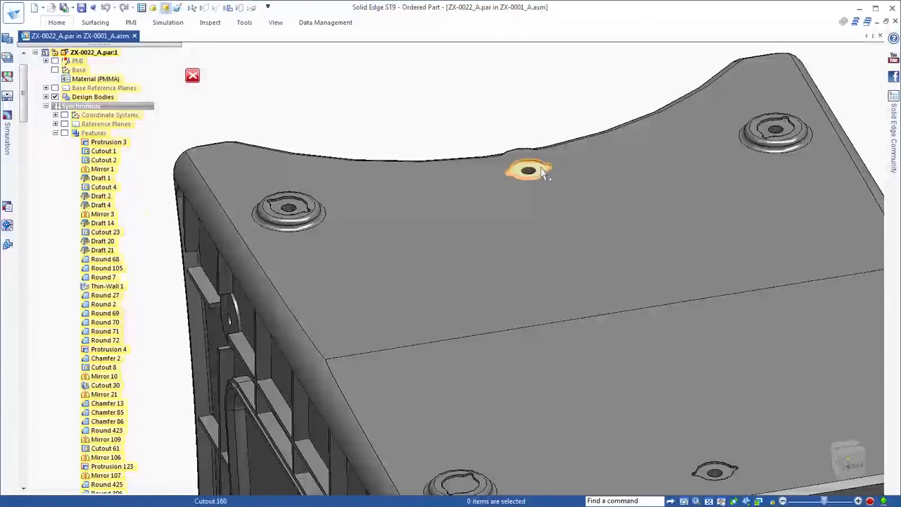
left_click(529, 170)
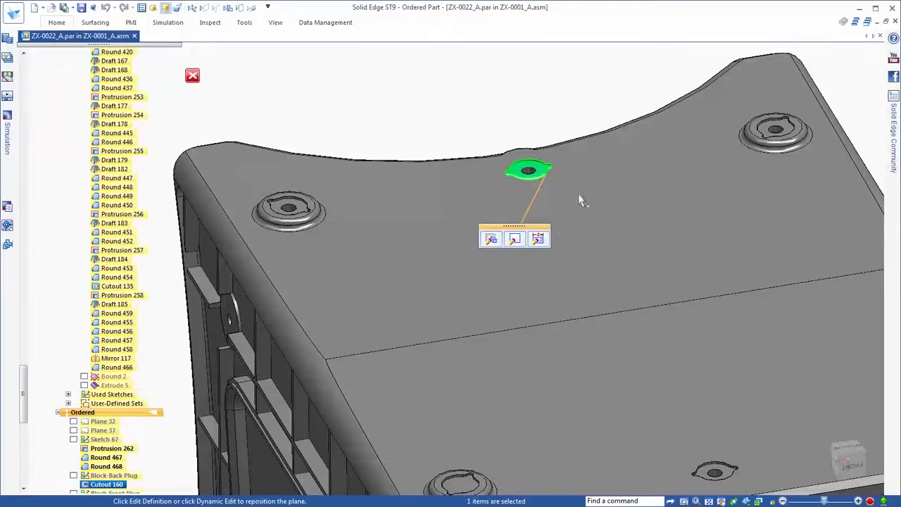
left_click(539, 240)
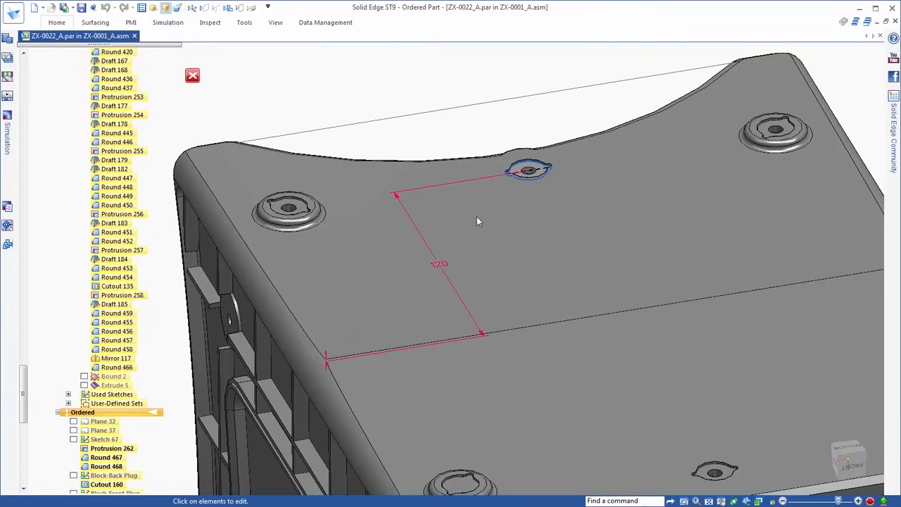
left_click(445, 240)
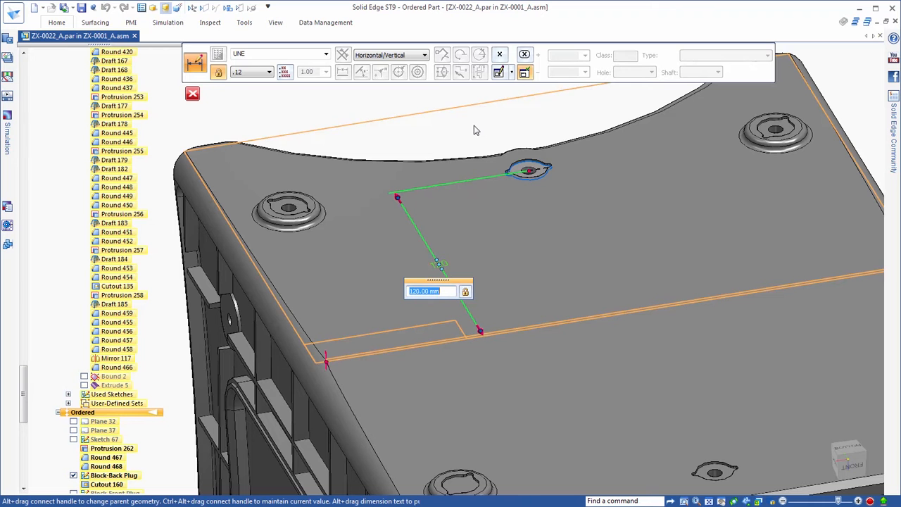
key("Return")
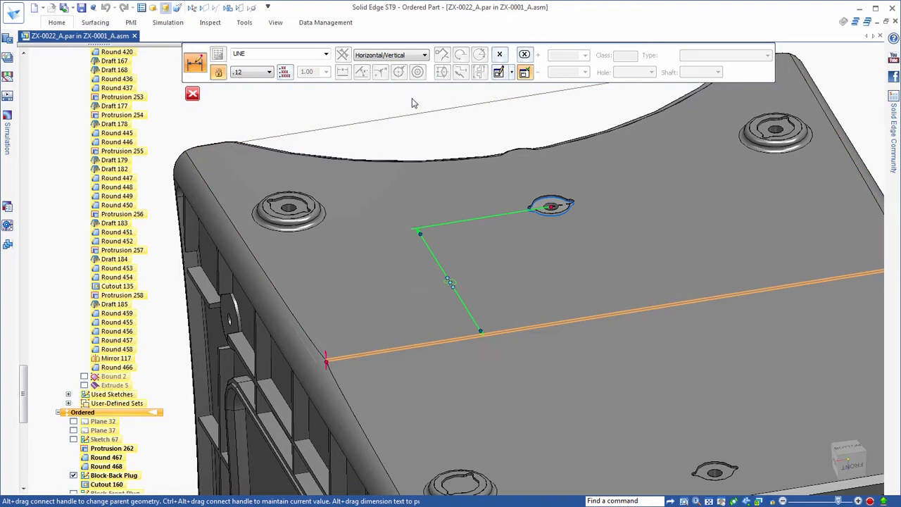
left_click(192, 94)
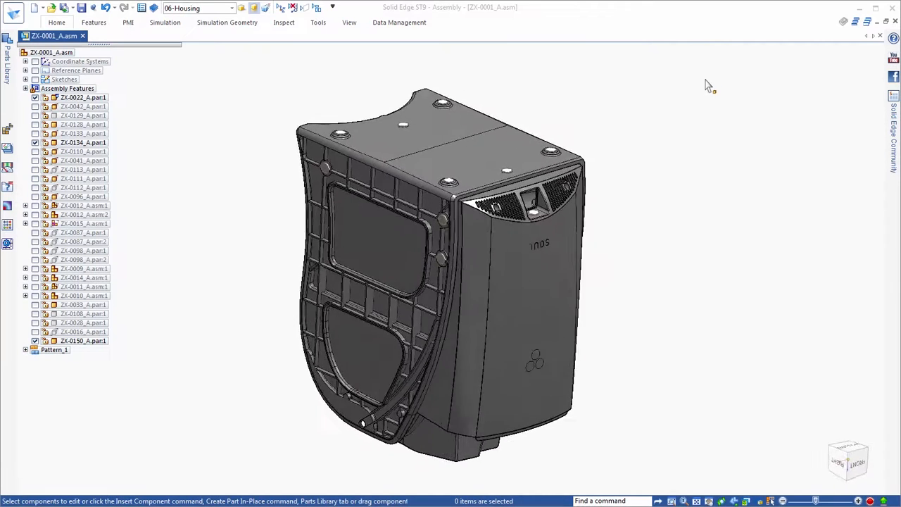
Select the housing ZX-0022_A.par:1 and the six plugs on its underside together and open their occurrence properties.
left_click_drag(187, 75, 857, 173)
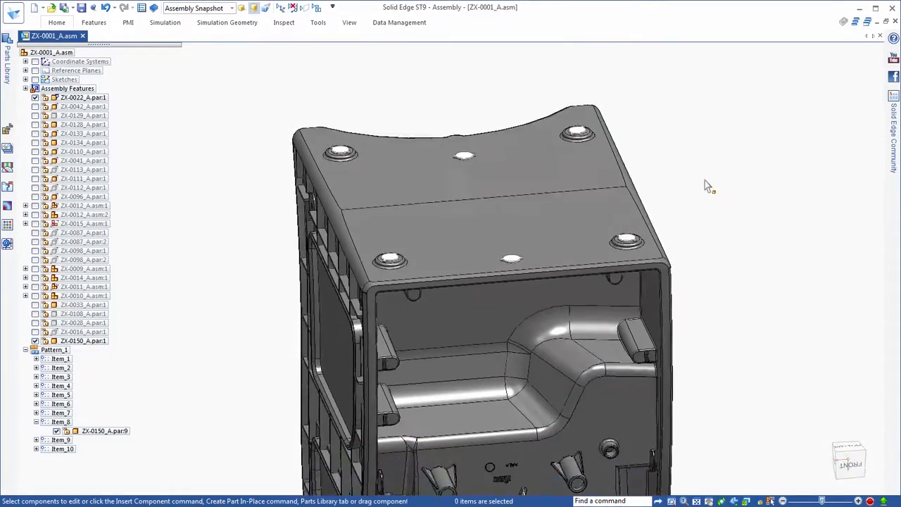
left_click_drag(270, 101, 738, 310)
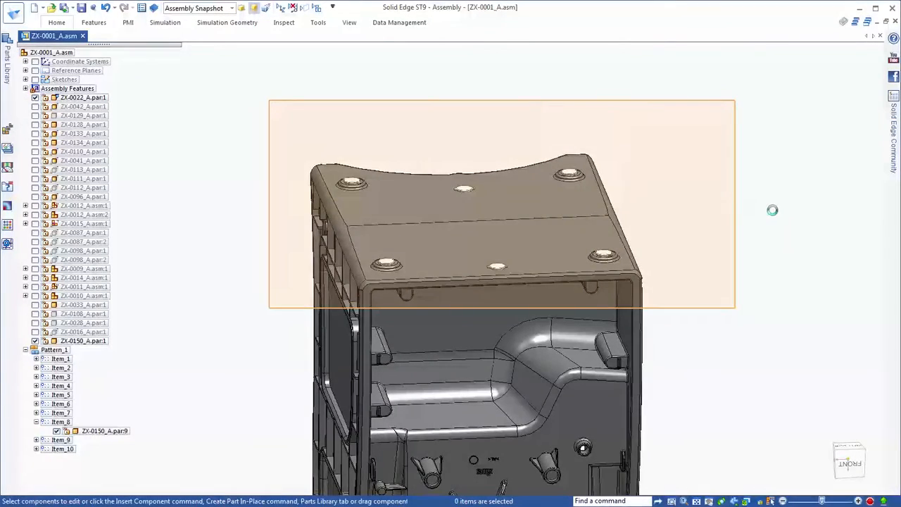
left_click(547, 209, "ctrl")
right_click(614, 213)
left_click(661, 387)
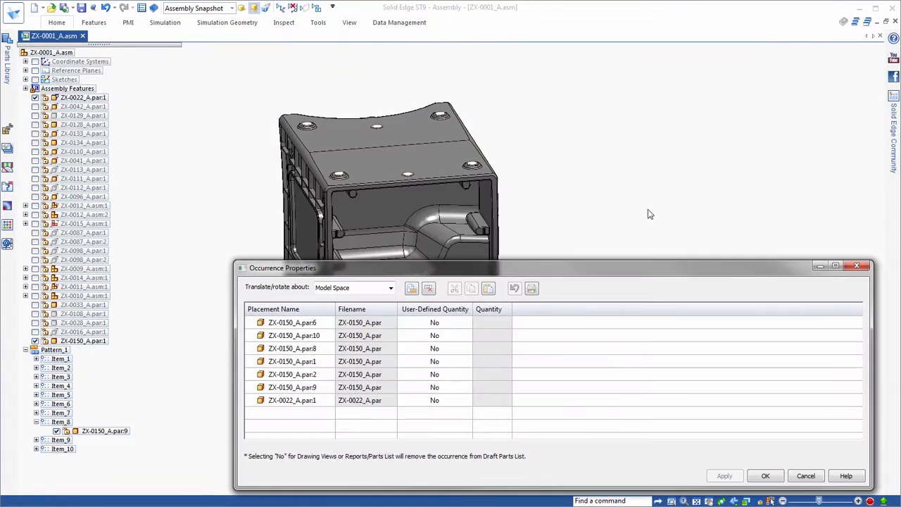
left_click_drag(639, 269, 628, 266)
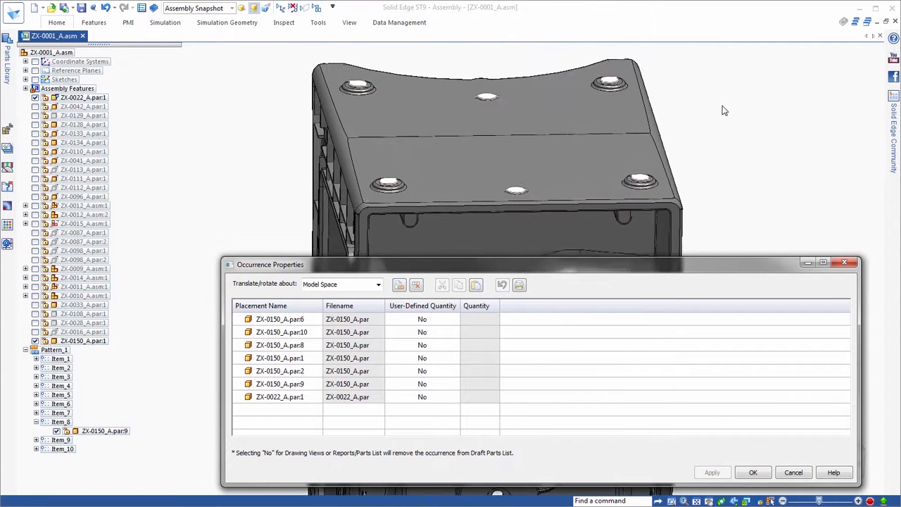
Show the custom occurrence properties, enter Reference ID 10040 for ZX-0150_A.par:6 and copy it to all other listed components.
left_click(398, 286)
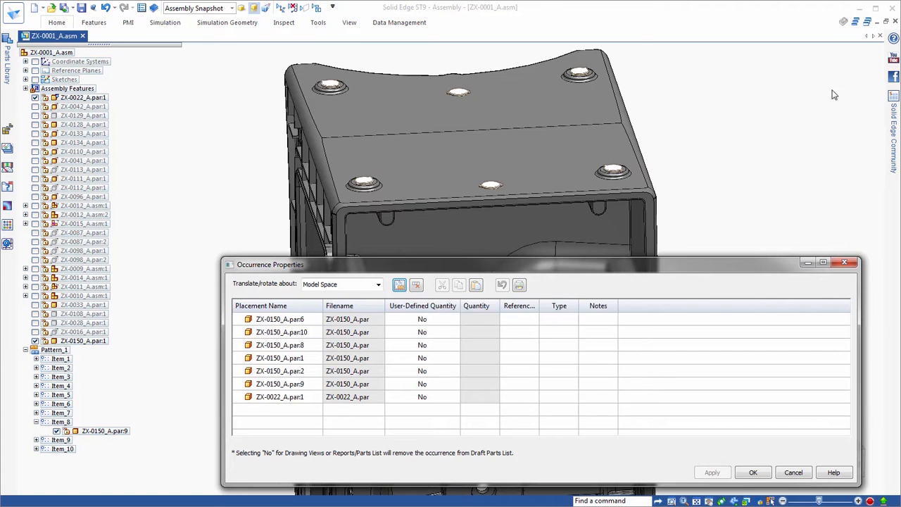
left_click_drag(539, 307, 602, 307)
left_click(537, 321)
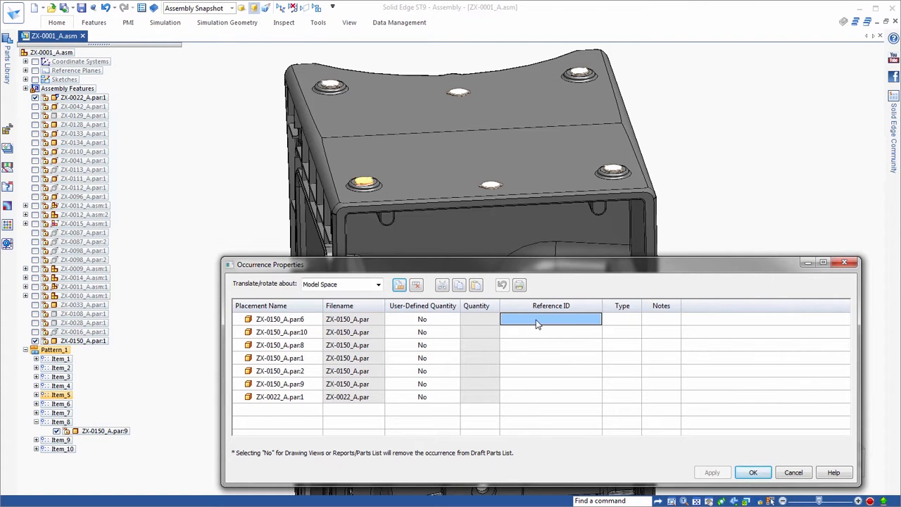
key("Tab")
right_click(536, 320)
left_click(550, 338)
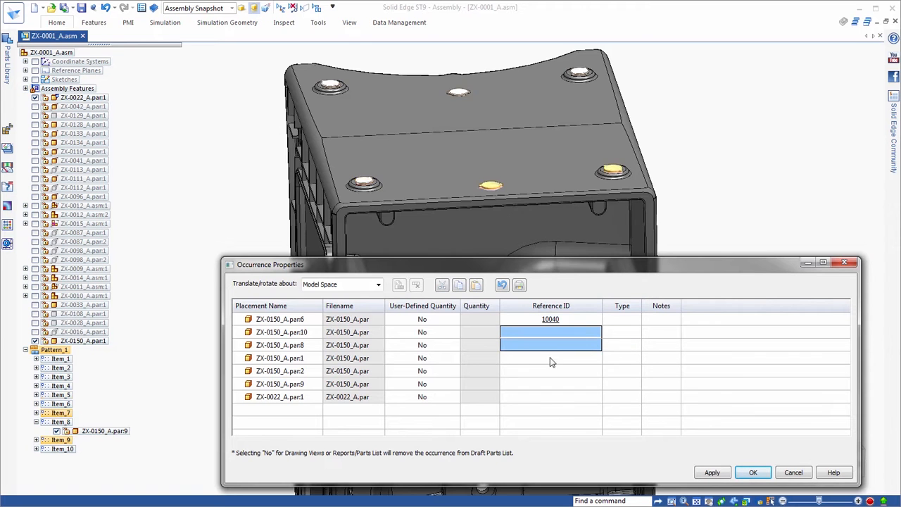
left_click_drag(550, 332, 552, 391)
right_click(551, 391)
left_click(572, 423)
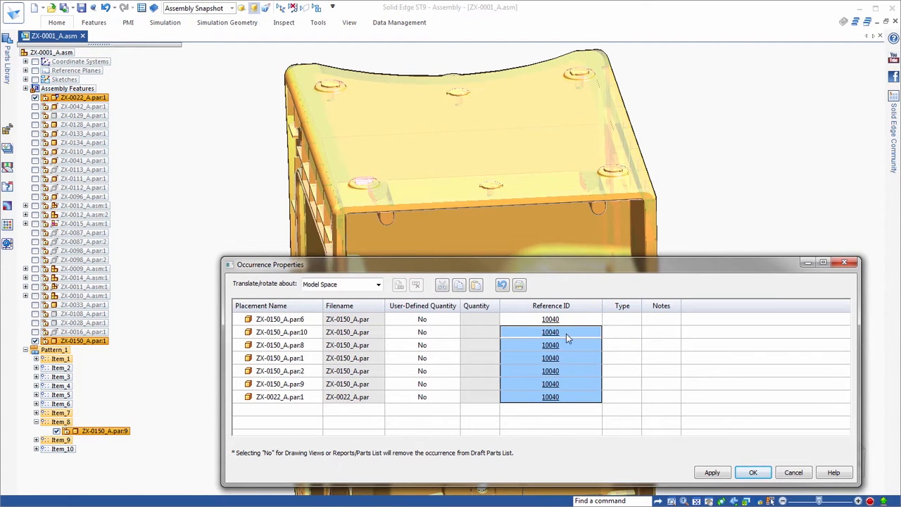
Number the Reference IDs of the remaining six listed components consecutively from 10041 to 10046.
left_click(569, 336)
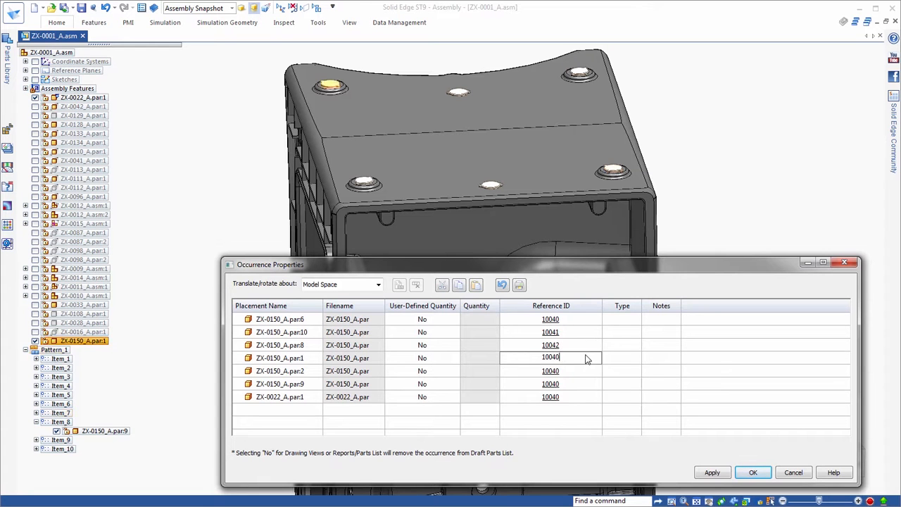
left_click(589, 372)
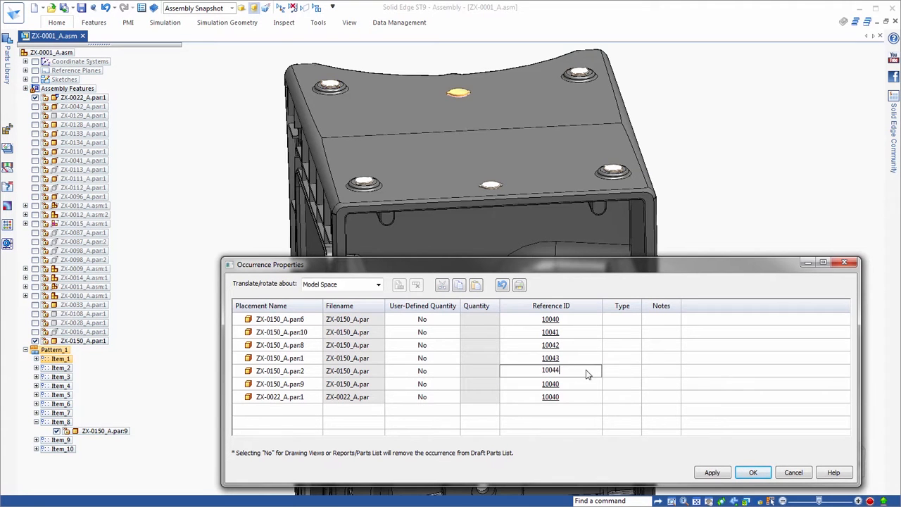
left_click(584, 385)
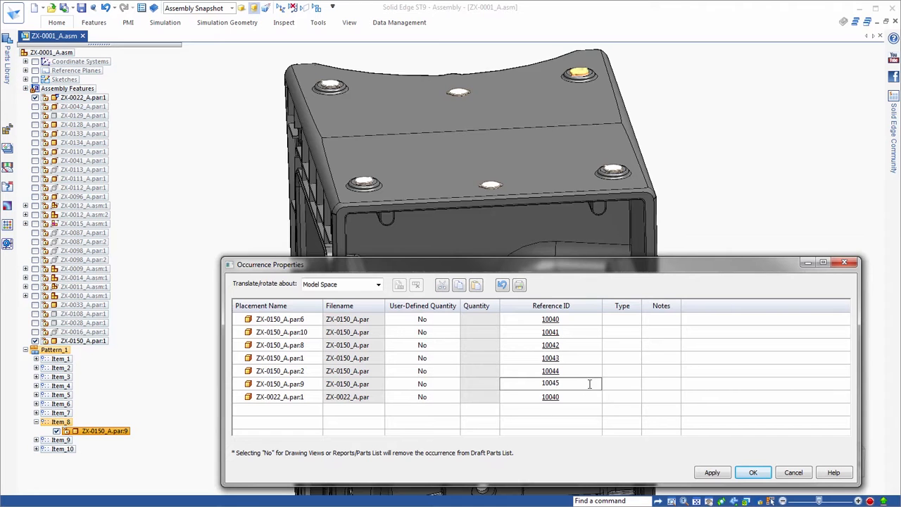
left_click(575, 398)
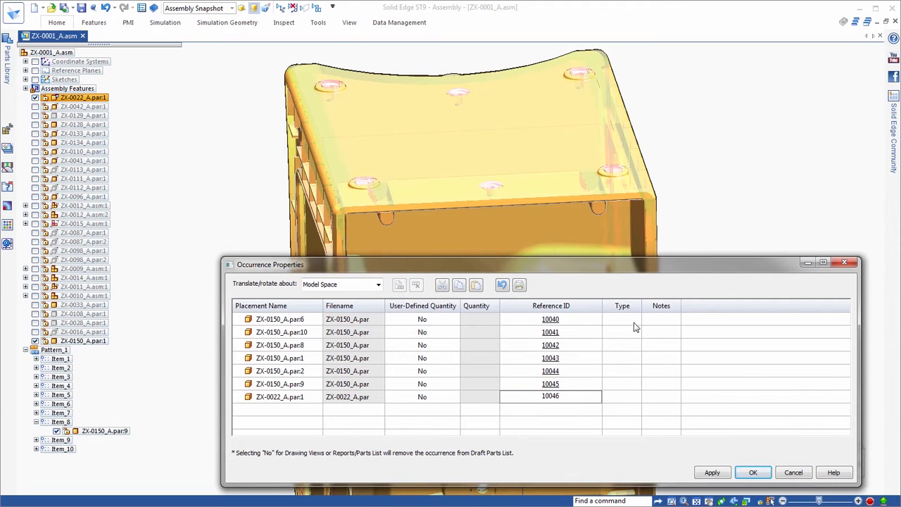
Set the Type of ZX-0150_A.par occurrences 6 and 8 to Foot, 10 and 2 to Plug, and 1 and 9 to Foot-Plug.
left_click(636, 320)
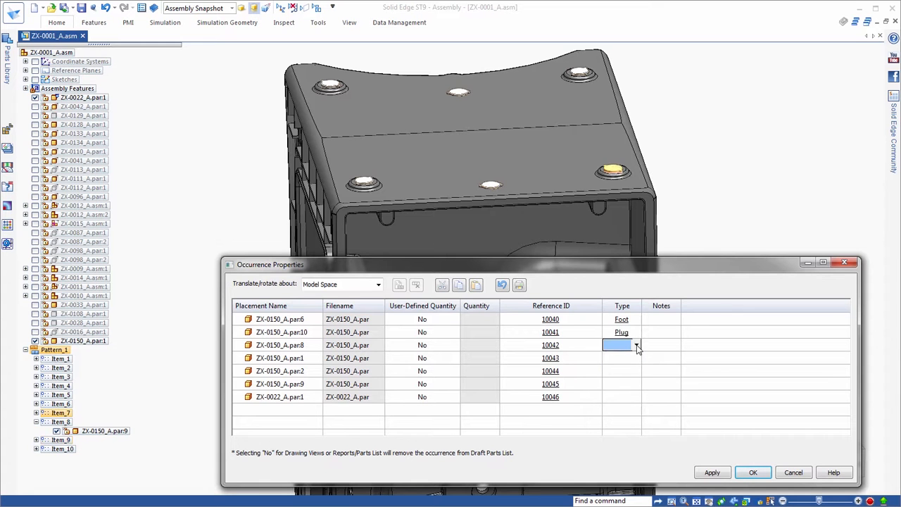
left_click(636, 358)
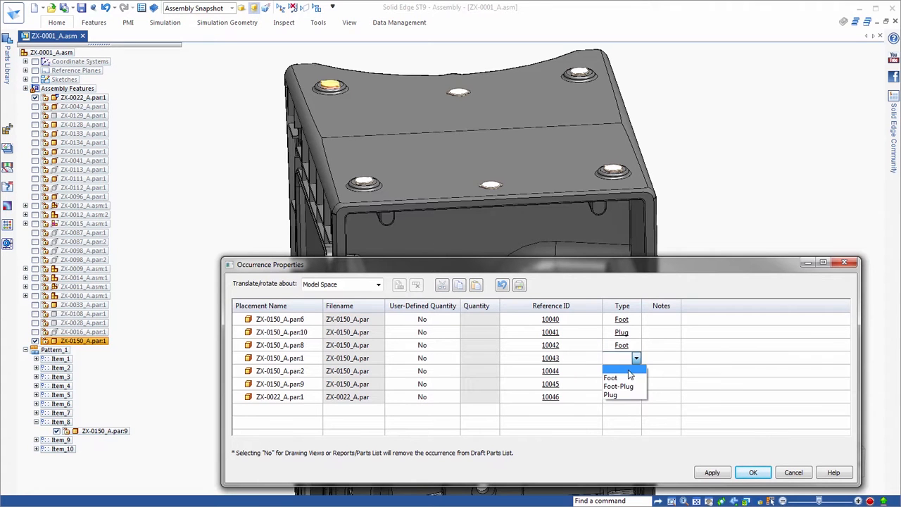
left_click(619, 385)
left_click(636, 371)
left_click(638, 373)
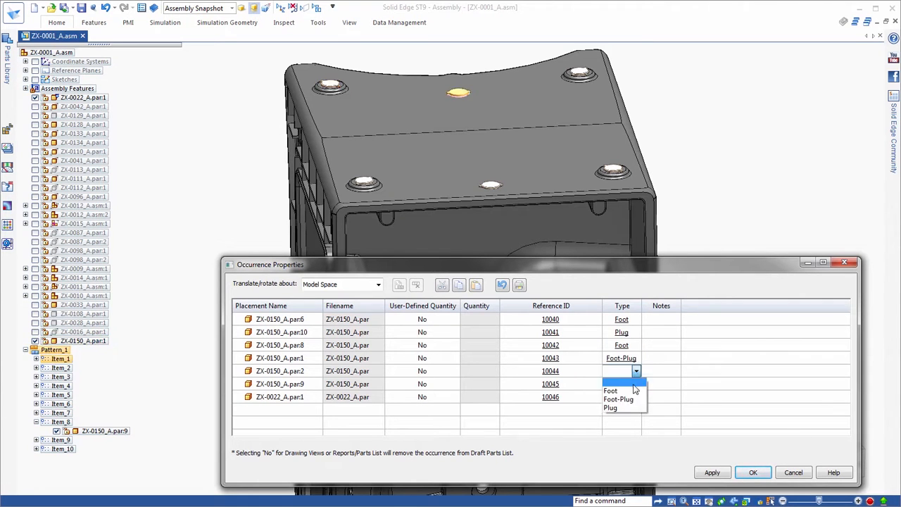
left_click(619, 407)
left_click(636, 384)
left_click(636, 385)
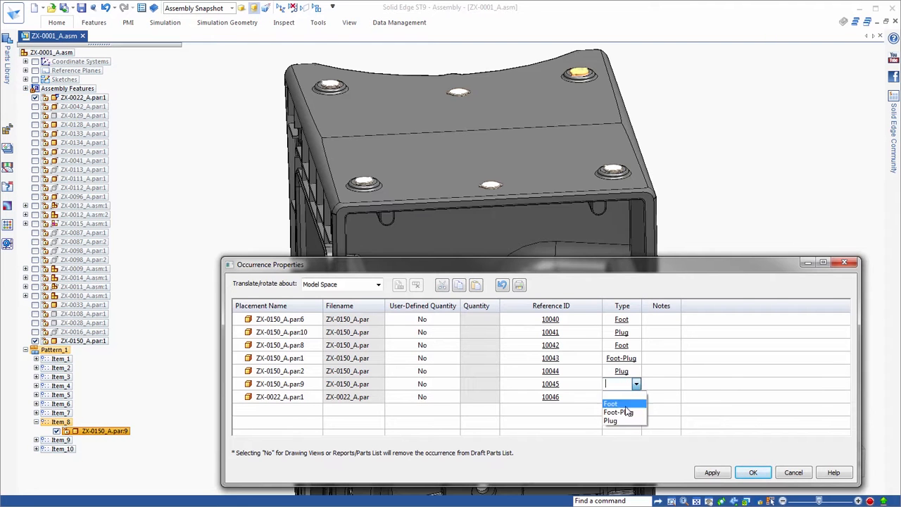
left_click(619, 412)
Enter the note "Clean Foot Surface" for ZX-0022_A.par:1, apply the occurrence properties and clear the selection.
left_click(650, 399)
left_click_drag(681, 305, 778, 305)
type("Clean Foot Surfac")
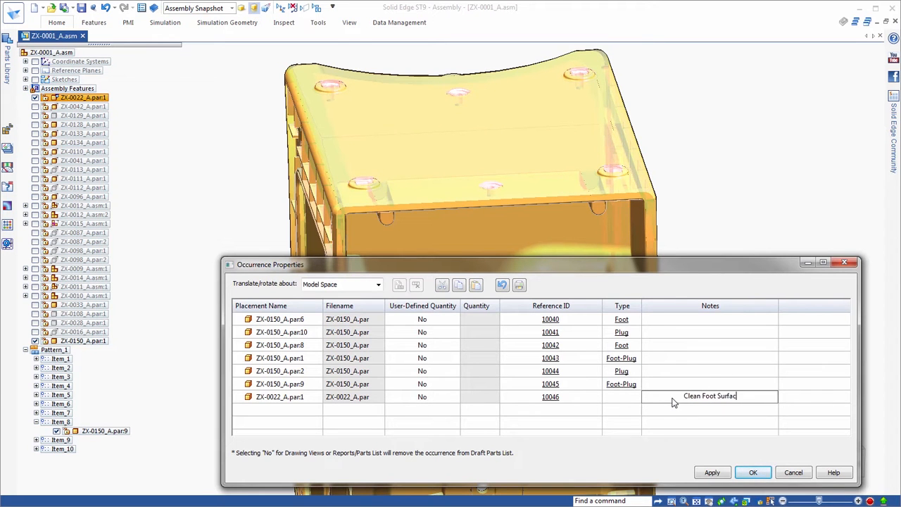
left_click(712, 472)
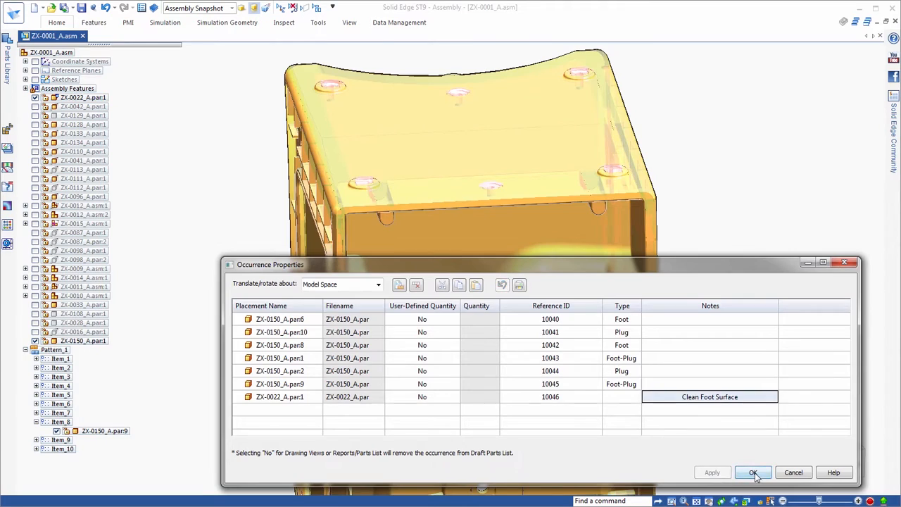
left_click(752, 472)
left_click(741, 160)
scroll(739, 158, "down", 5)
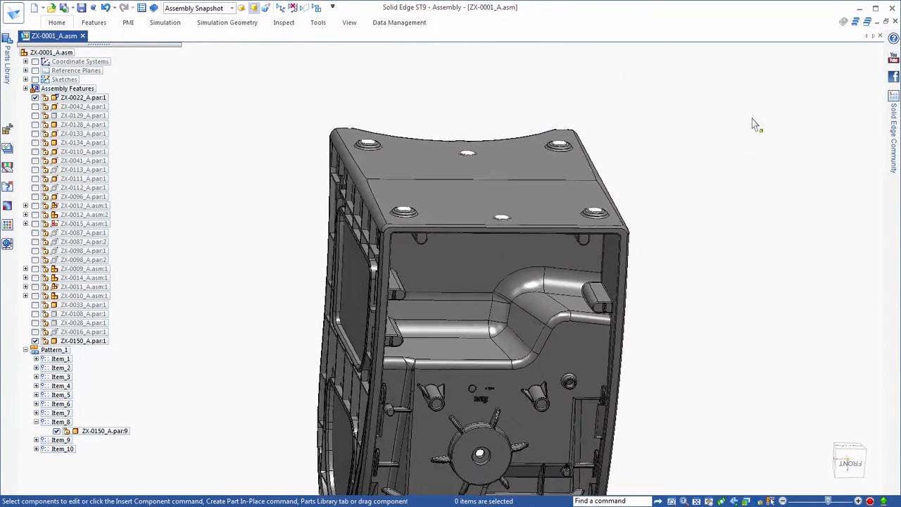
Create a query named "Feet to machine" that finds parts whose custom occurrence property Type contains Foot.
left_click(7, 185)
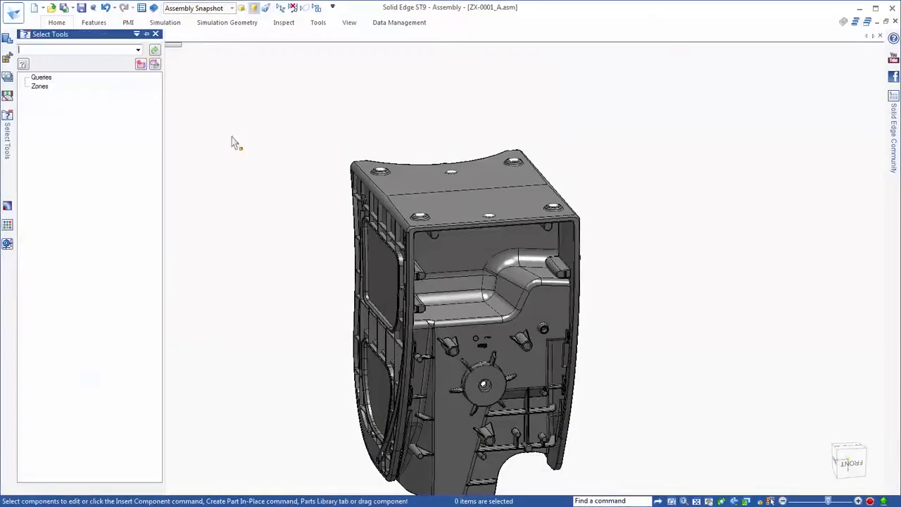
left_click(23, 64)
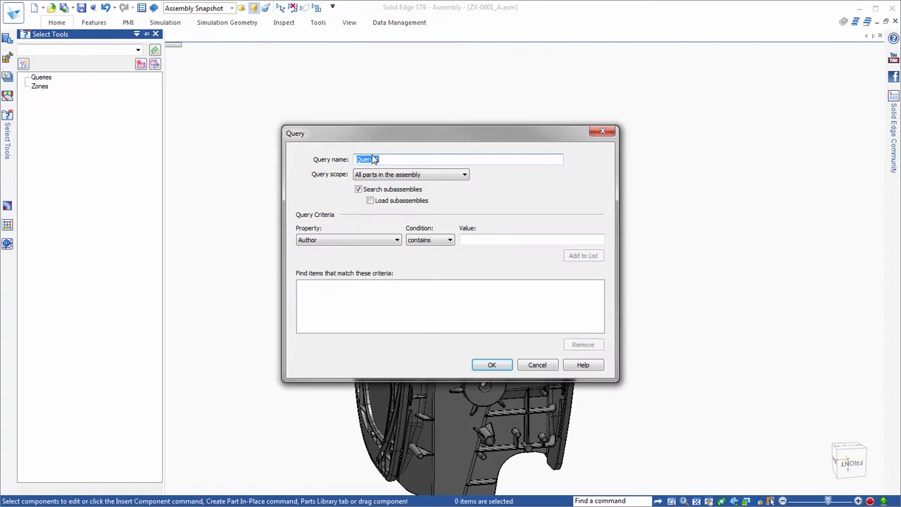
type("Feet")
left_click(380, 240)
left_click(350, 285)
left_click(396, 256)
left_click(321, 284)
left_click(491, 239)
type("Fo")
left_click(583, 256)
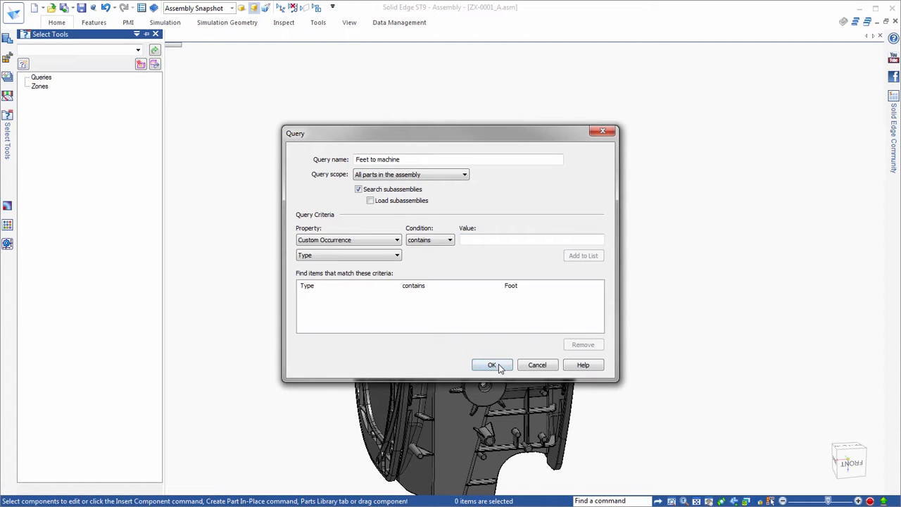
left_click(493, 364)
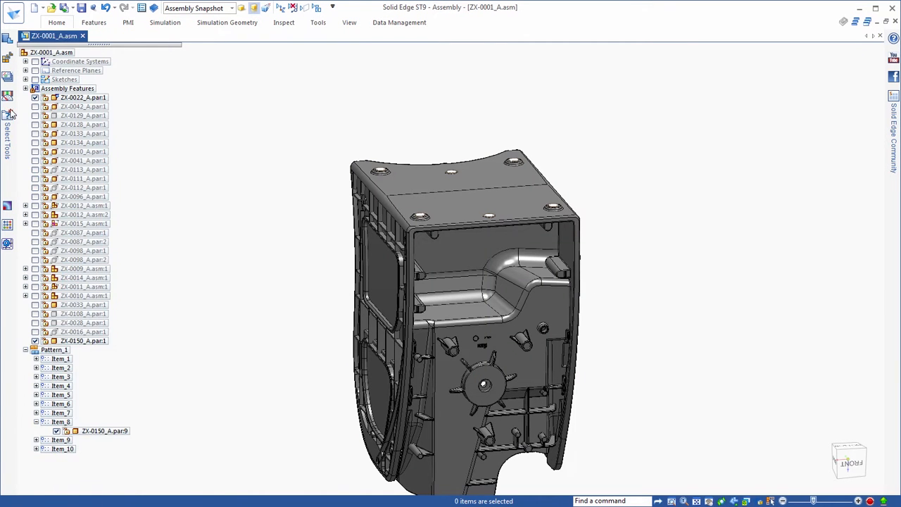
Run the "Feet to machine" query to select the matching components, and clear the selection.
left_click(8, 128)
left_click(62, 87)
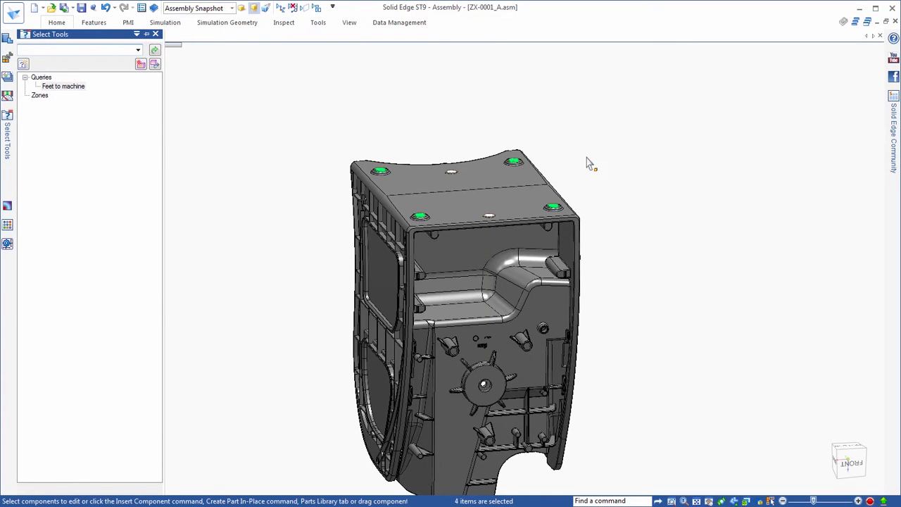
left_click(271, 118)
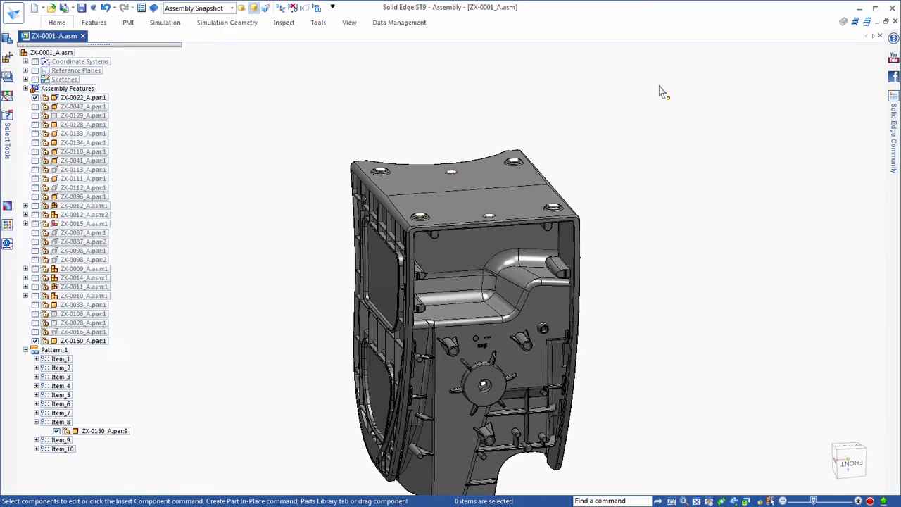
Save the current orientation of the assembly as a named view called "Feet".
left_click(348, 23)
left_click(144, 61)
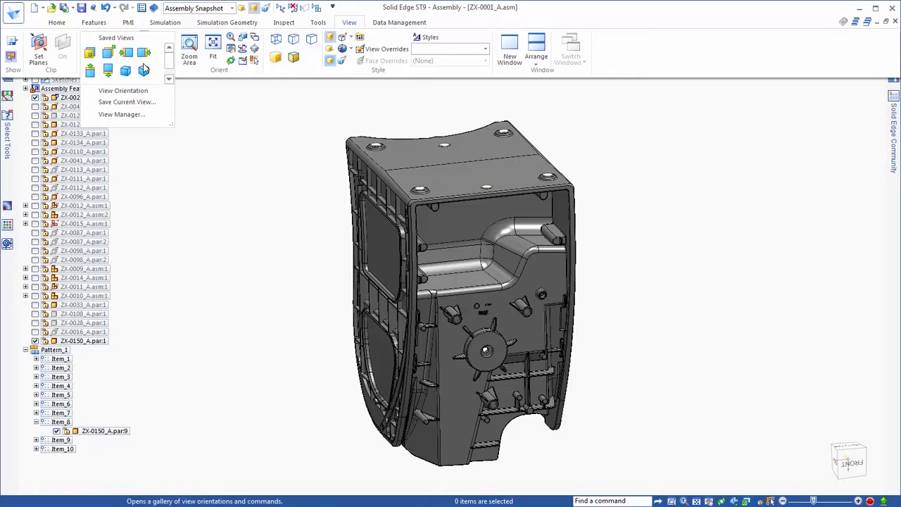
left_click(145, 102)
type("Feet")
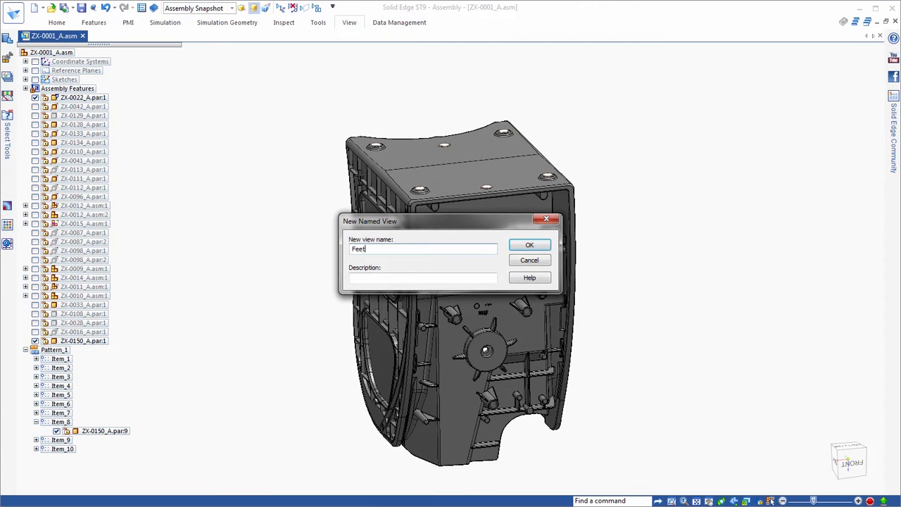
left_click(529, 245)
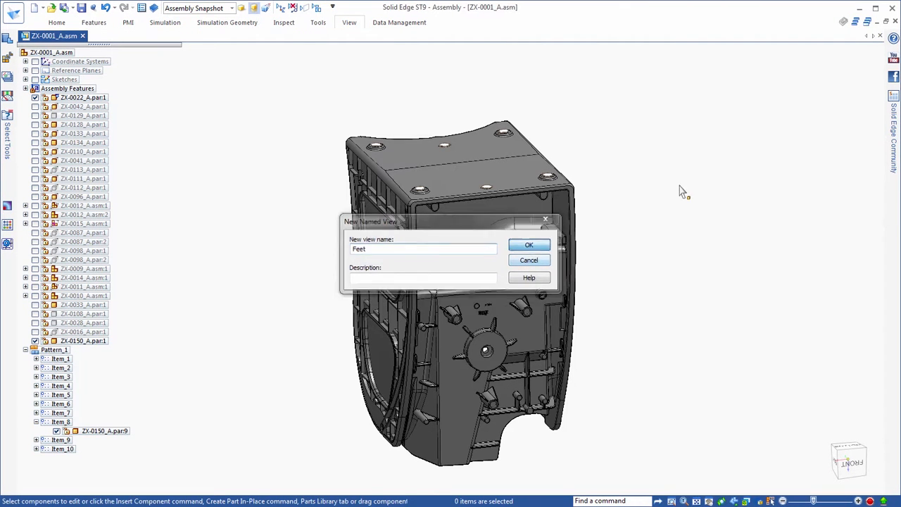
Create a drawing from ZX-0001_A.asm and place its shaded view on the sheet.
right_click(62, 53)
left_click(107, 279)
left_click(436, 285)
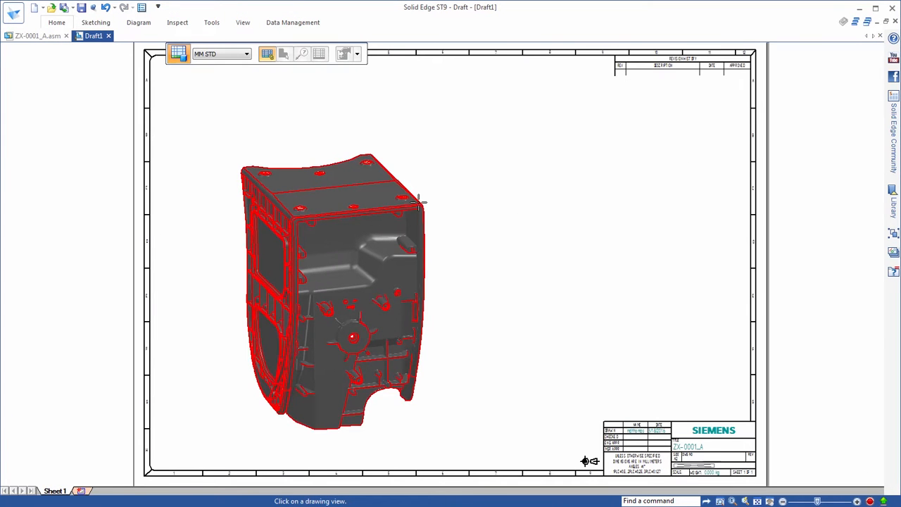
Start a parts list for the placed drawing view and apply the saved "Occurrence properties" settings to it.
left_click(524, 213)
left_click(357, 54)
scroll(366, 72, "down", 2)
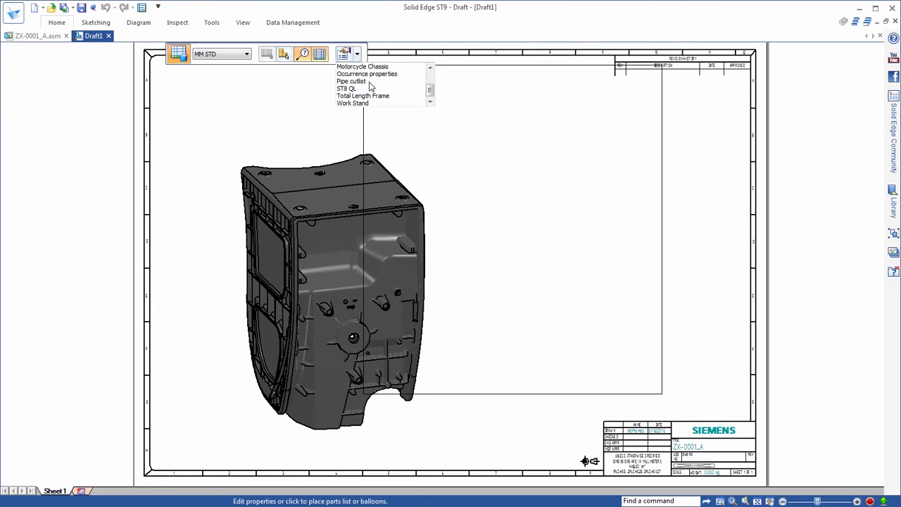
left_click(369, 75)
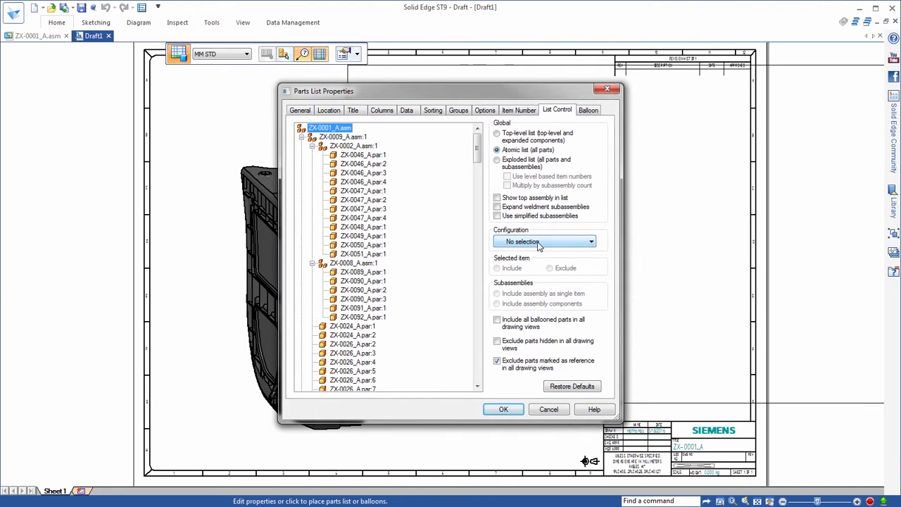
Set the parts list's configuration to Assembly Snapshot and place the list with its balloons beside the drawing view.
left_click(539, 243)
left_click(548, 319)
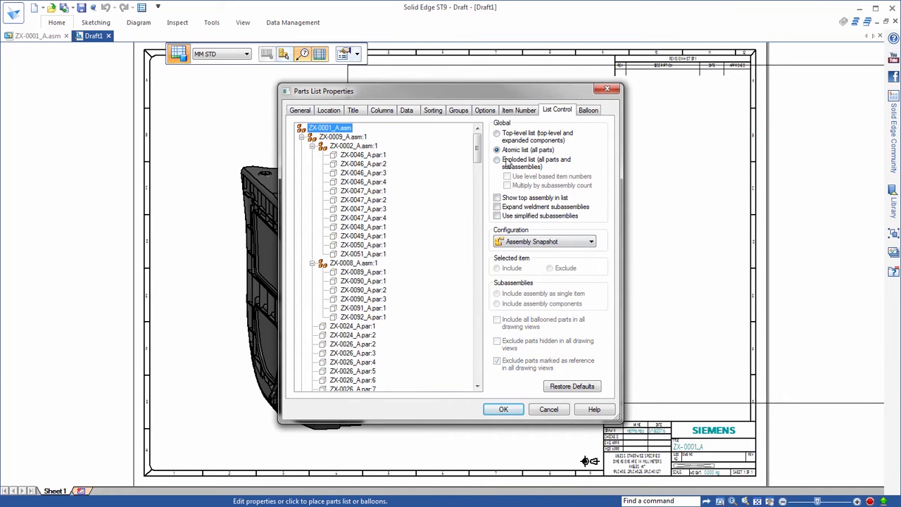
left_click(505, 411)
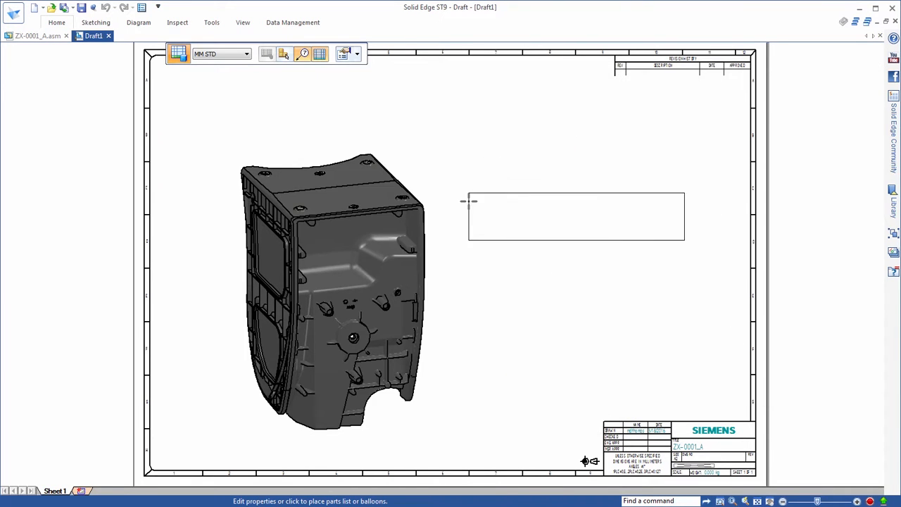
left_click(469, 183)
scroll(636, 176, "up", 3)
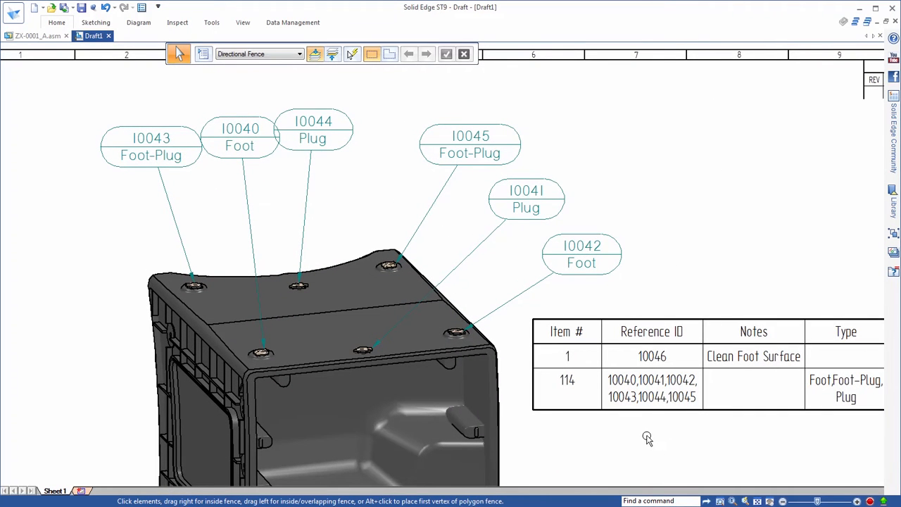
scroll(645, 437, "down", 1)
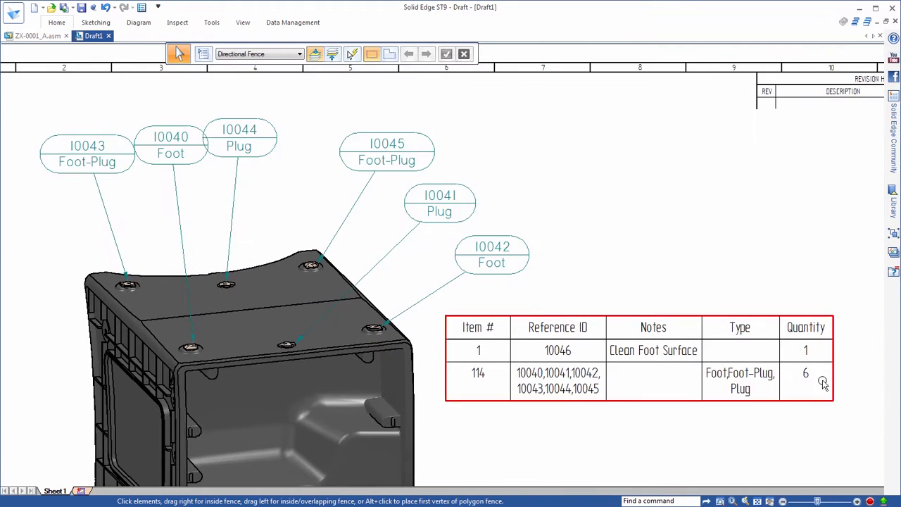